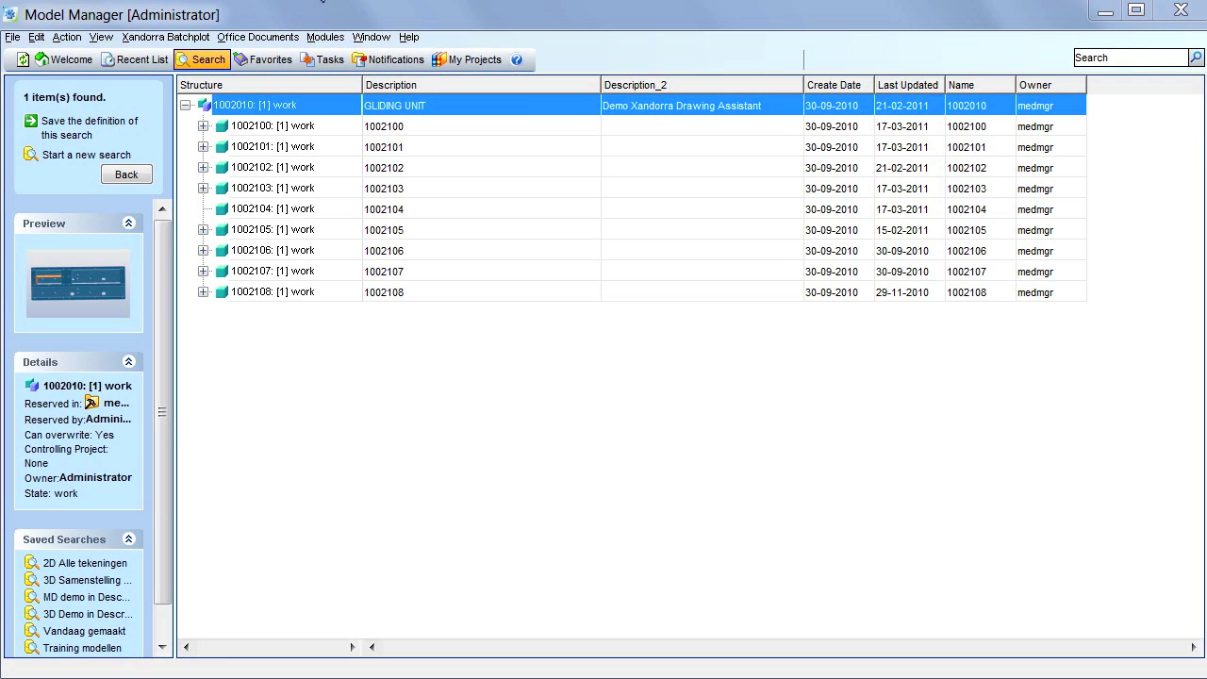
Step: Enable the Drawing Assistant module and open it for the GLIDING UNIT assembly 1002010
{"action": "left_click", "coordinate": [329, 38]}
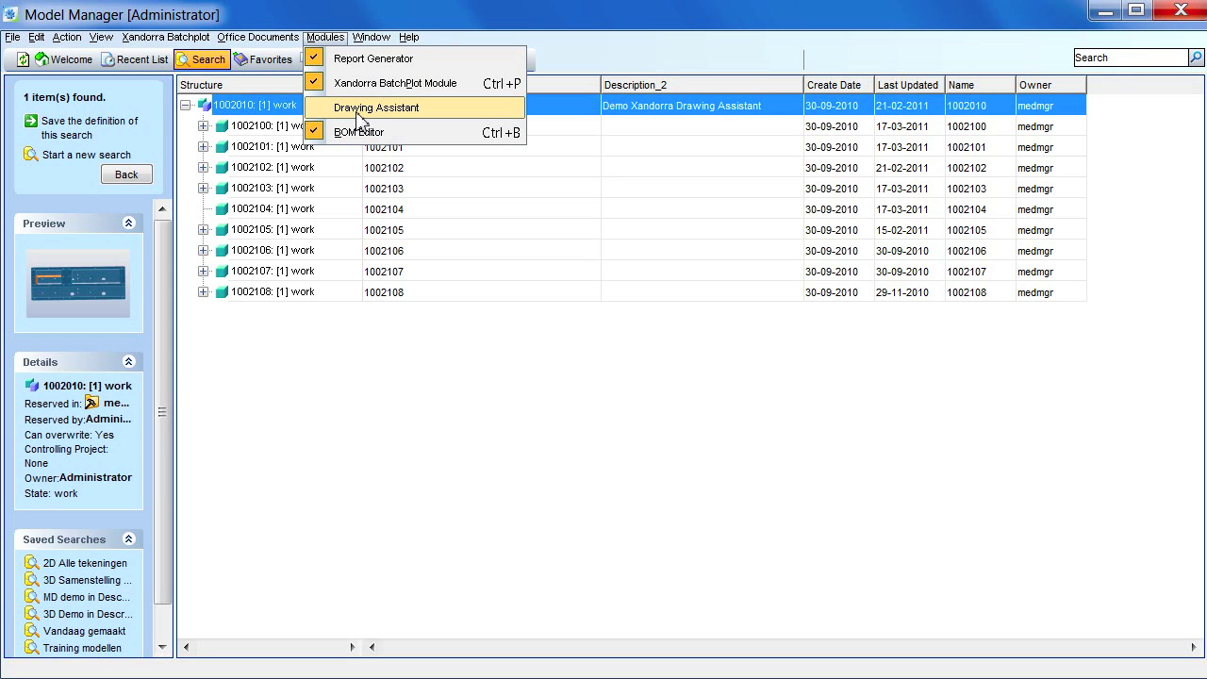
{"action": "left_click", "coordinate": [356, 116]}
{"action": "right_click", "coordinate": [264, 109]}
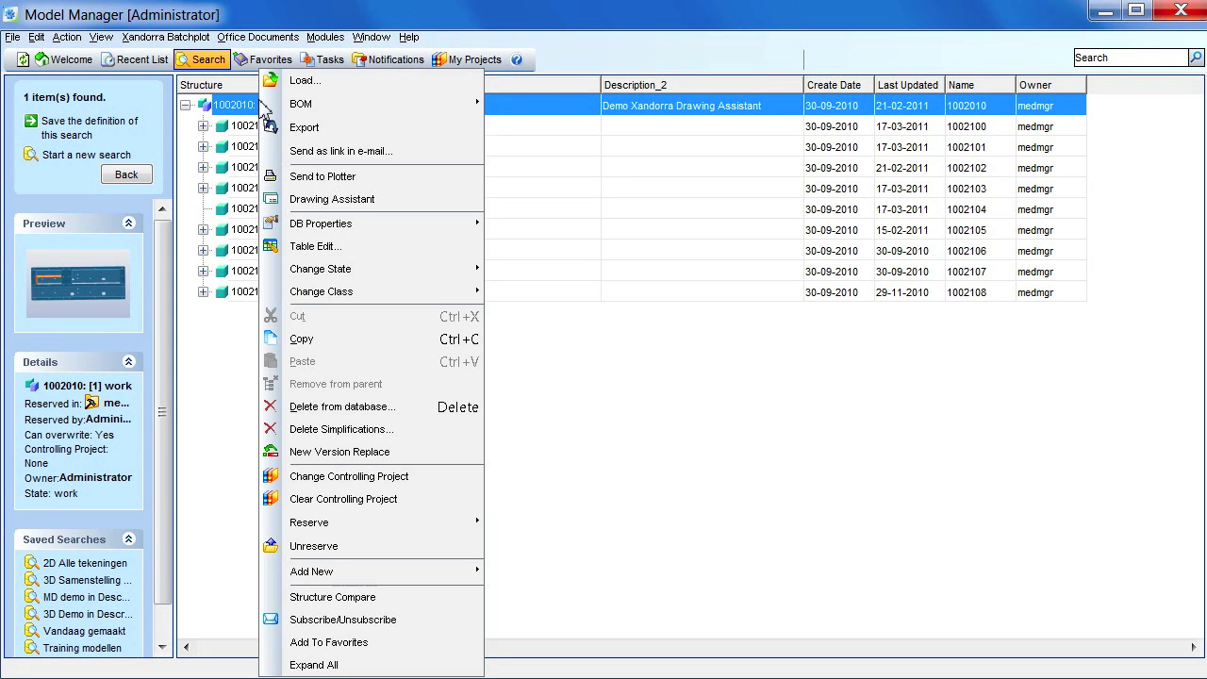
{"action": "left_click", "coordinate": [342, 203]}
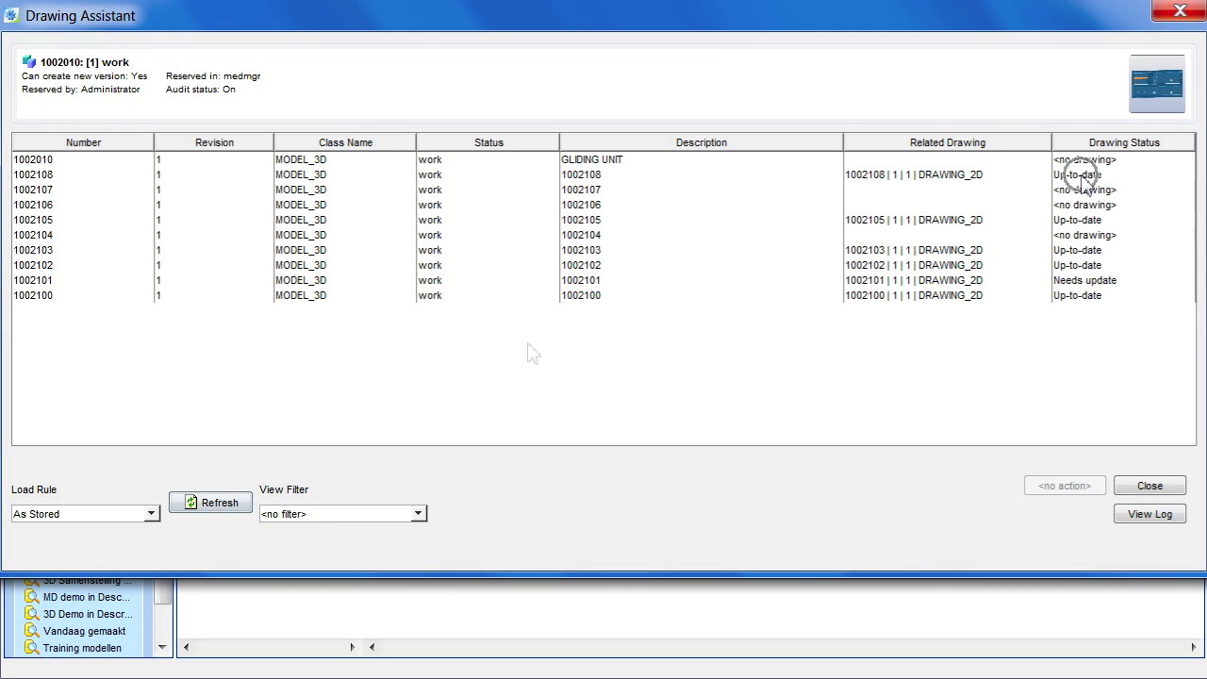
{"action": "left_click", "coordinate": [151, 514]}
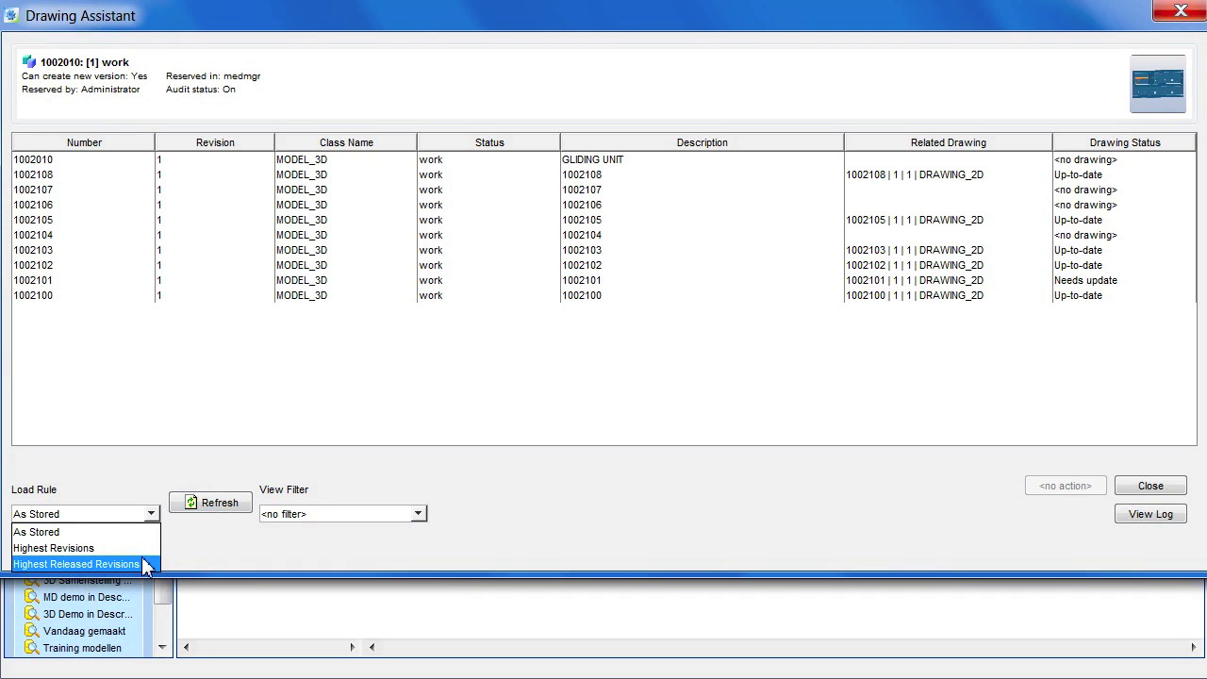
{"action": "left_click", "coordinate": [548, 351]}
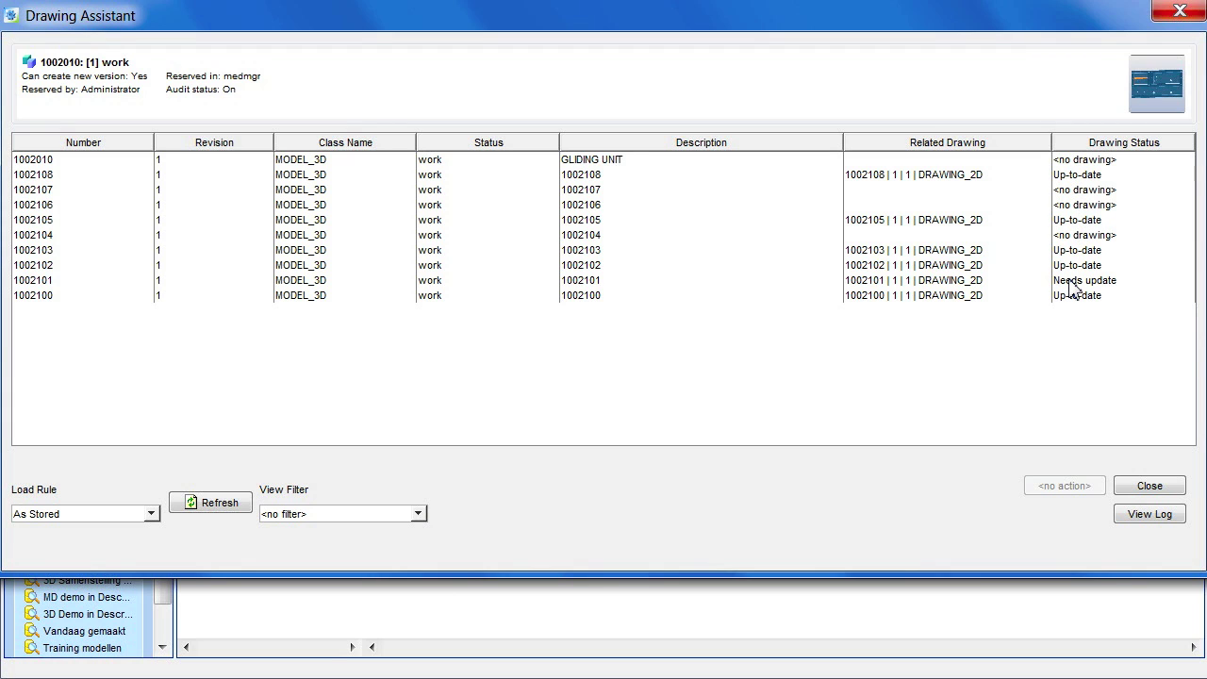
Step: Filter to models with <no drawing>, preview part 1002104, and start creating its drawing
{"action": "left_click", "coordinate": [418, 515]}
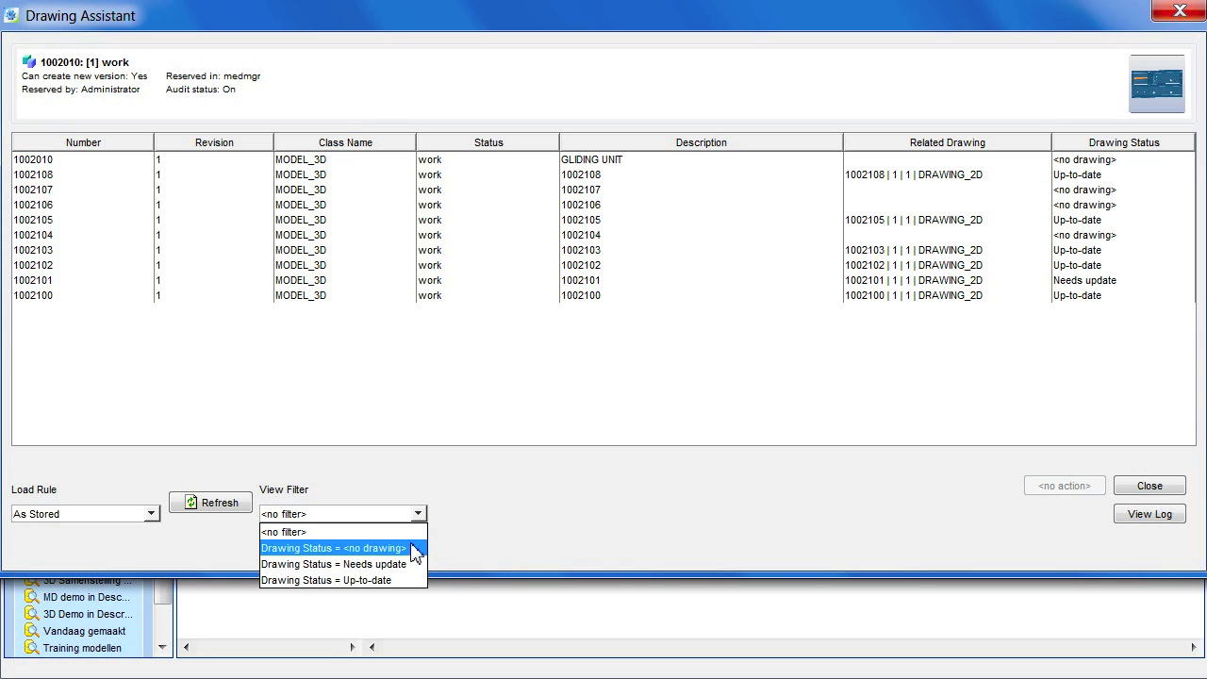
{"action": "left_click", "coordinate": [416, 549]}
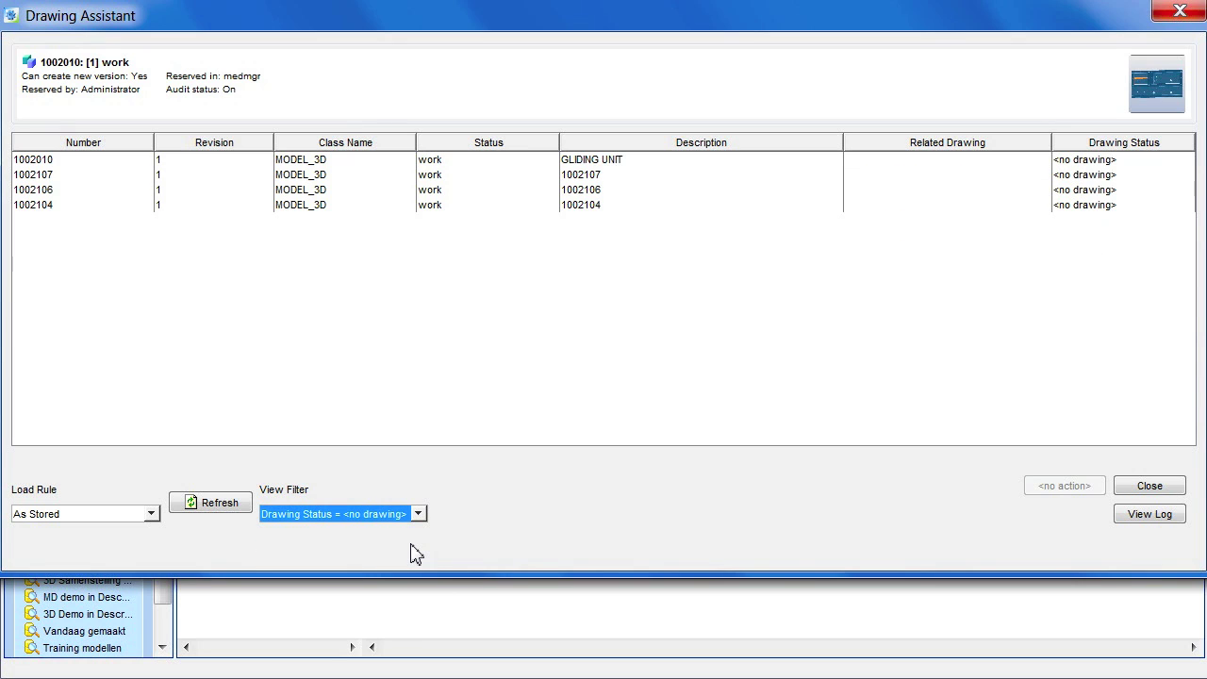
{"action": "left_click", "coordinate": [30, 207]}
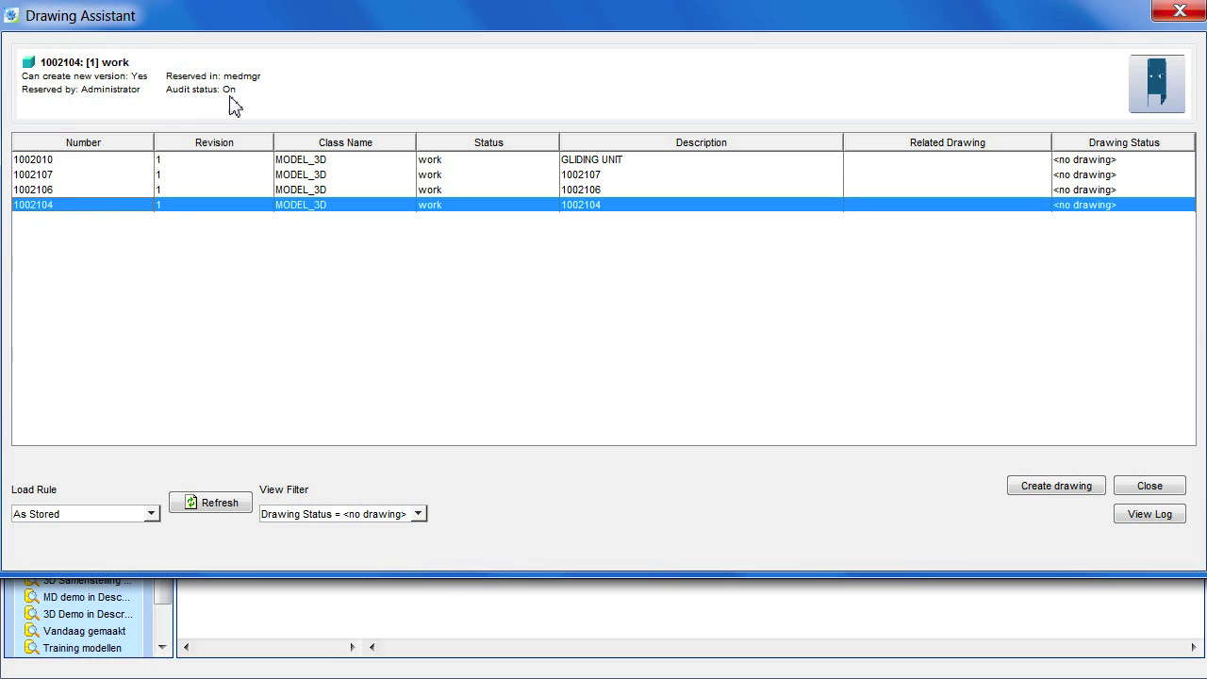
{"action": "left_click", "coordinate": [1150, 85]}
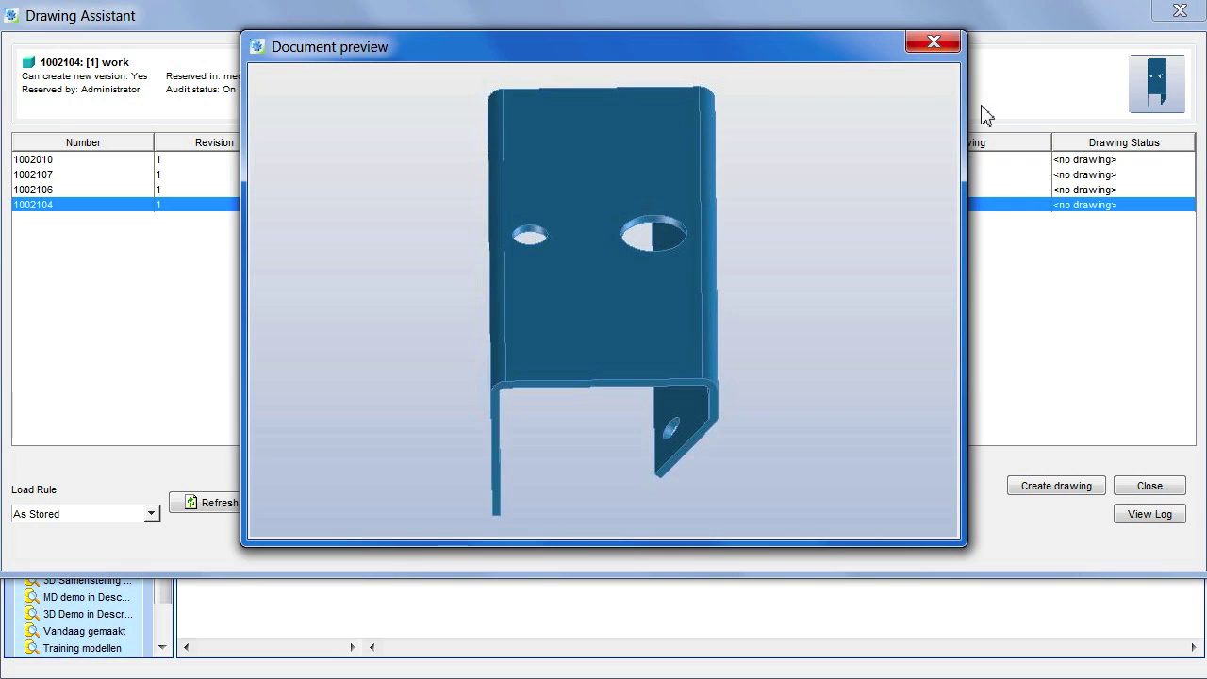
{"action": "left_click", "coordinate": [935, 45]}
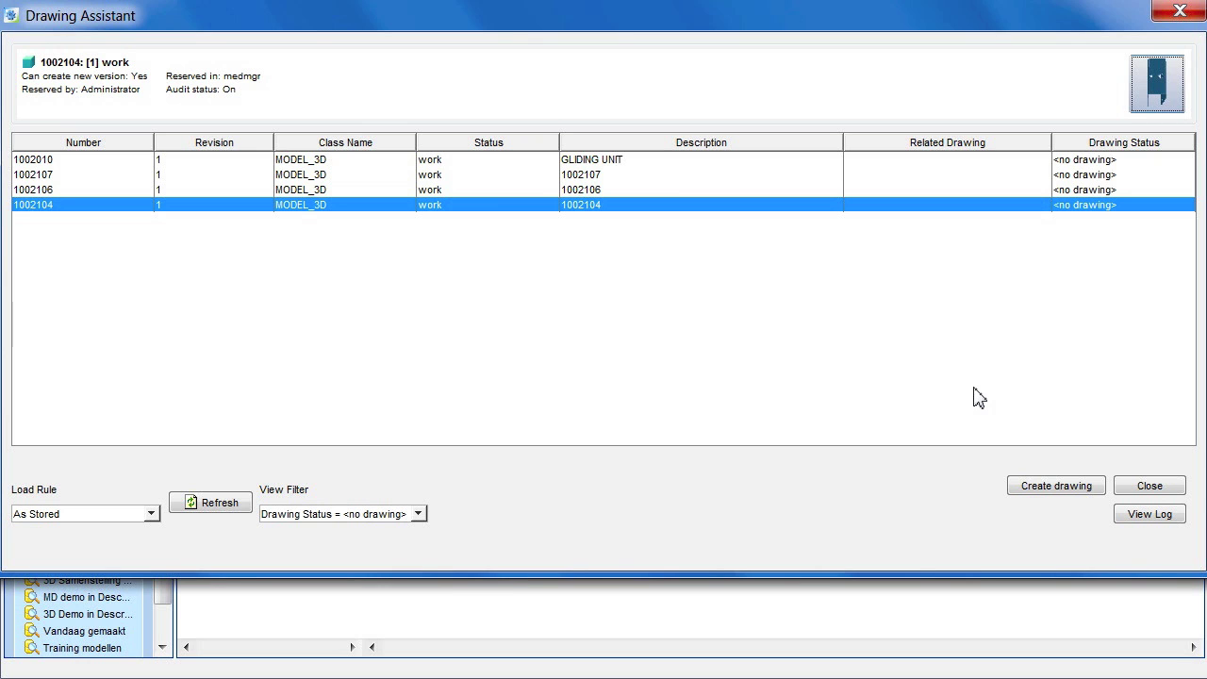
{"action": "left_click", "coordinate": [1074, 487]}
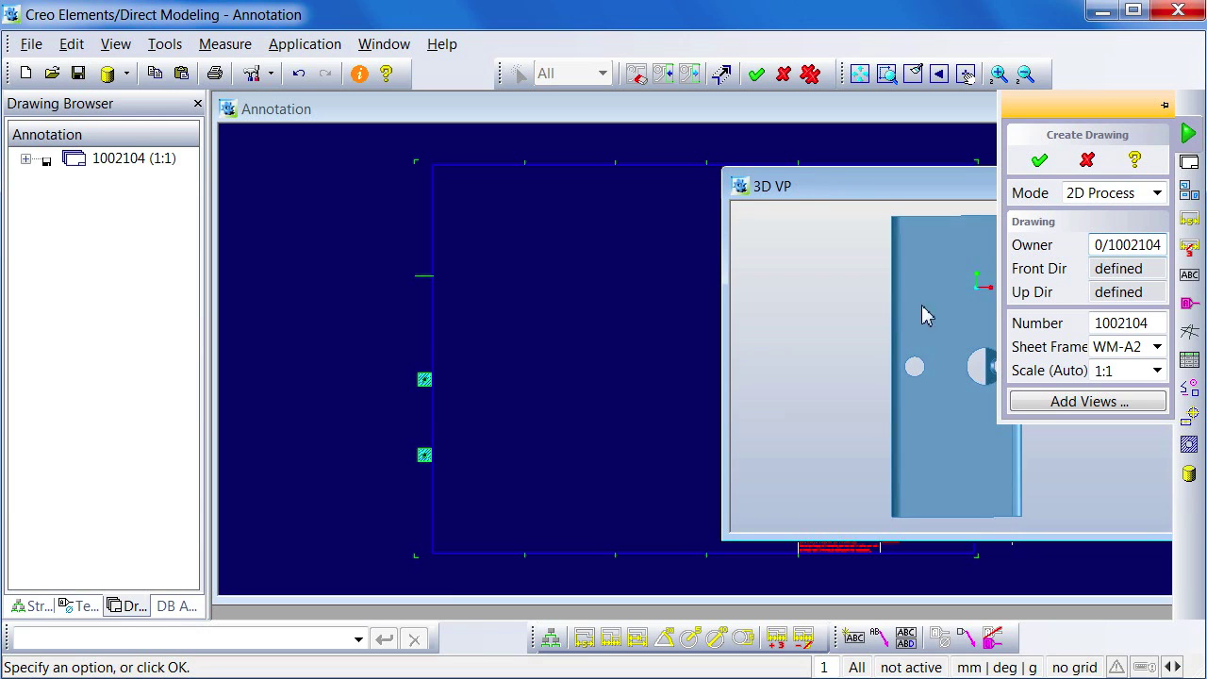
Step: Set the drawing's front and up directions from the part edge, with the 3D view back to Front
{"action": "mouse_move", "coordinate": [924, 312]}
{"action": "middle_mouse_down"}
{"action": "mouse_move", "coordinate": [897, 327]}
{"action": "mouse_move", "coordinate": [1038, 288]}
{"action": "mouse_move", "coordinate": [1056, 305]}
{"action": "middle_mouse_up"}
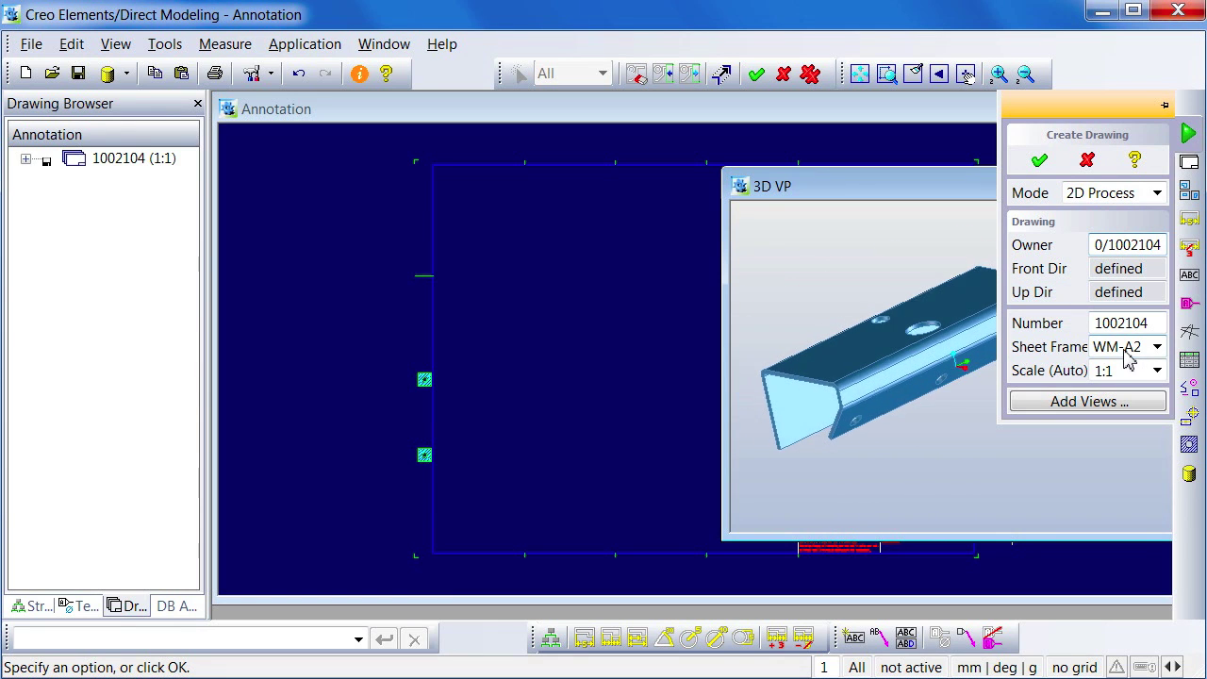
{"action": "left_click", "coordinate": [1039, 272]}
{"action": "left_click", "coordinate": [1039, 294]}
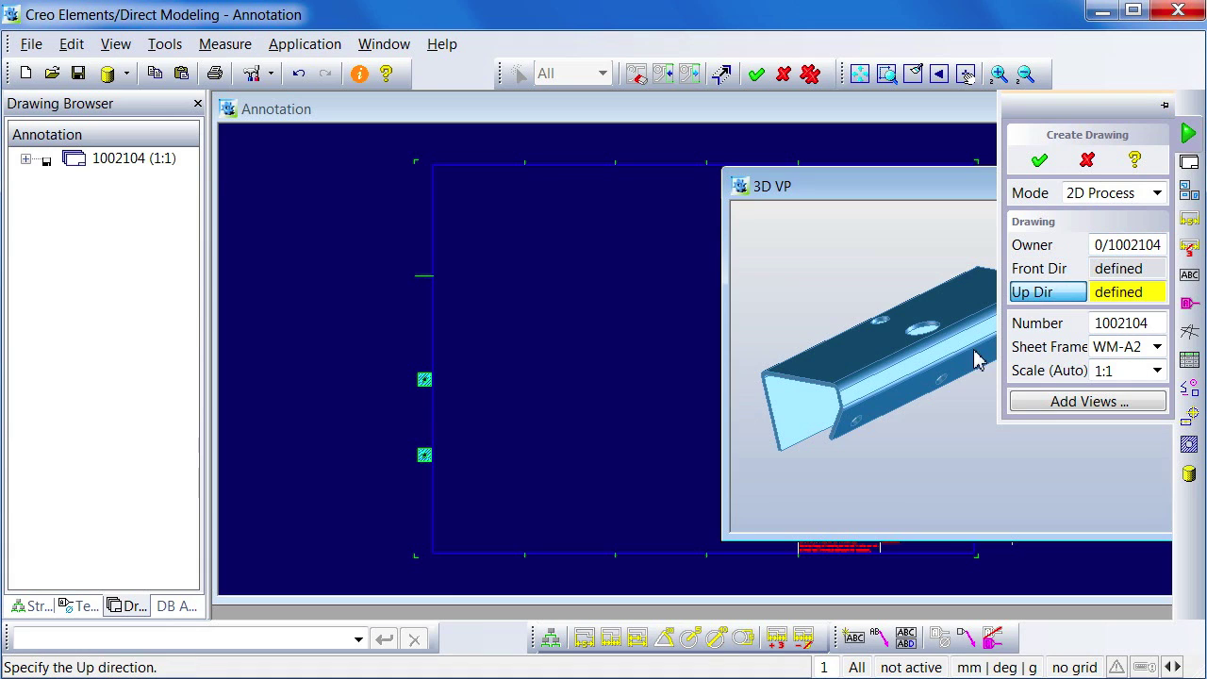
{"action": "left_click", "coordinate": [800, 392]}
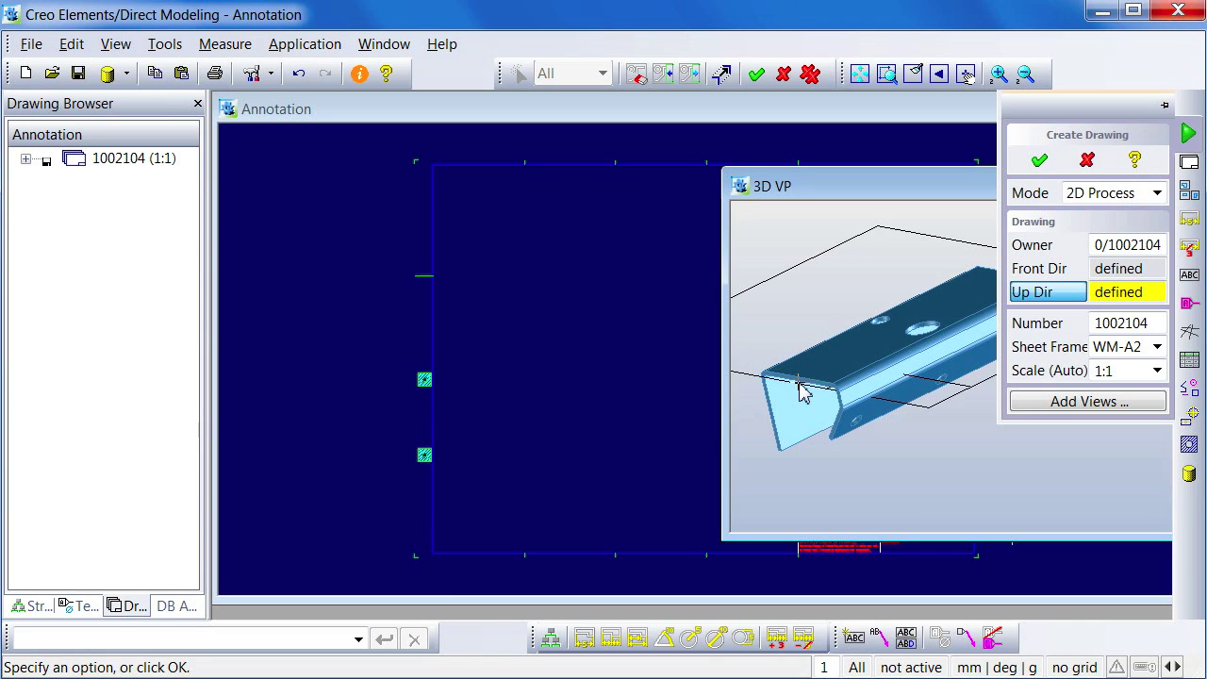
{"action": "right_click", "coordinate": [832, 255]}
{"action": "left_click", "coordinate": [863, 261]}
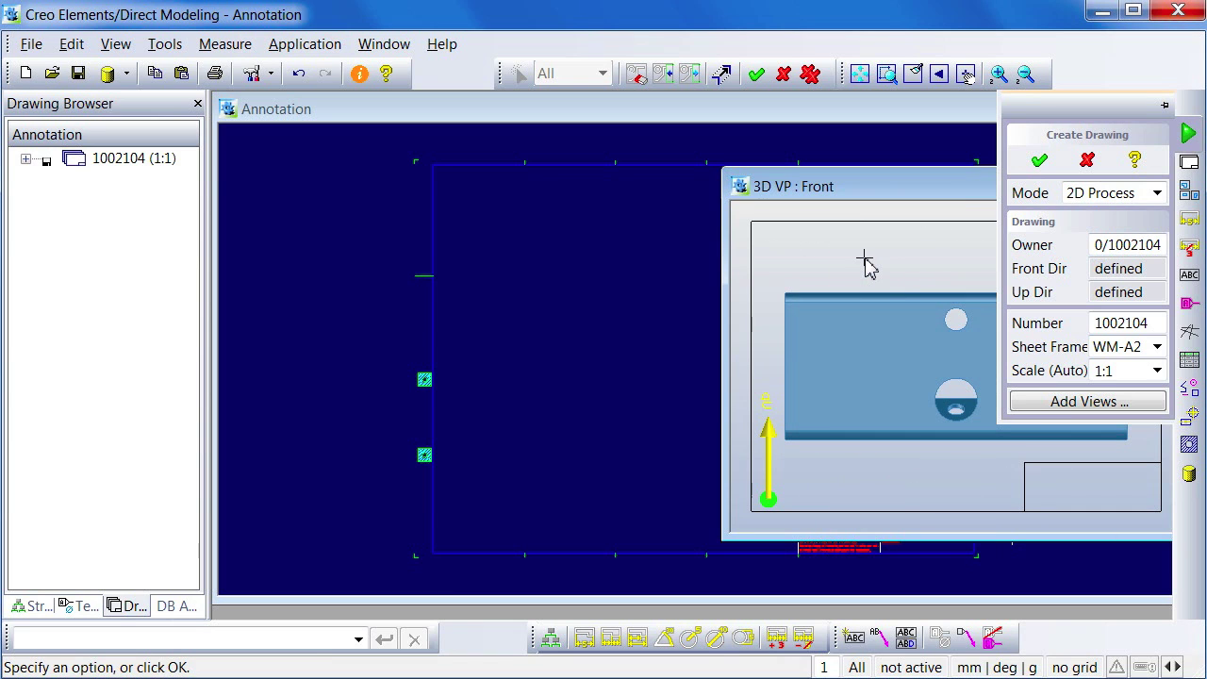
{"action": "left_click", "coordinate": [1120, 405]}
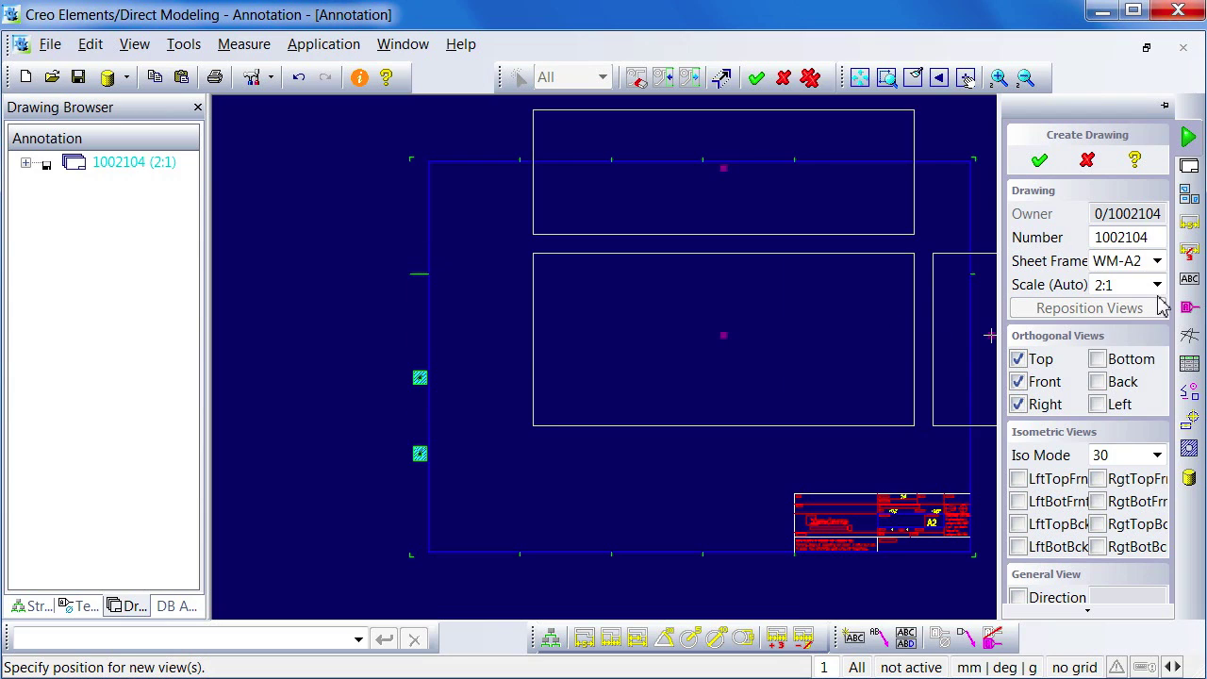
Step: Place Top, Front and Right views at 1:1, moving the right view right and the top view up
{"action": "left_click", "coordinate": [1159, 286]}
{"action": "left_click", "coordinate": [1121, 457]}
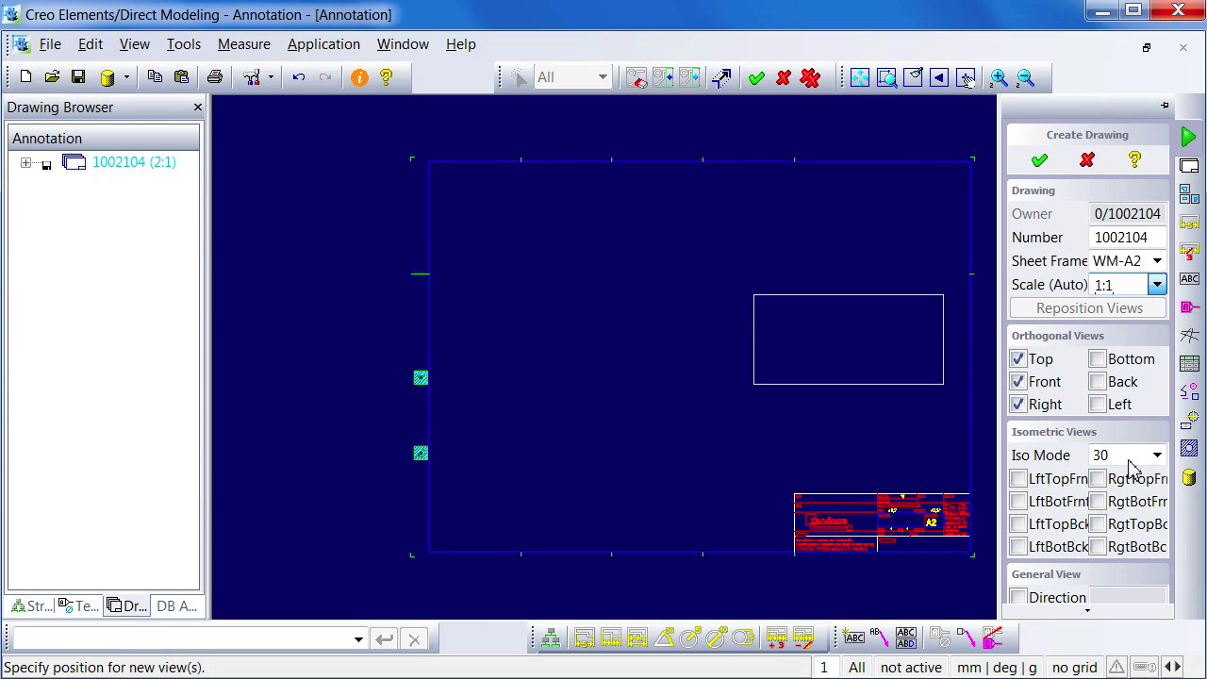
{"action": "left_click", "coordinate": [725, 426]}
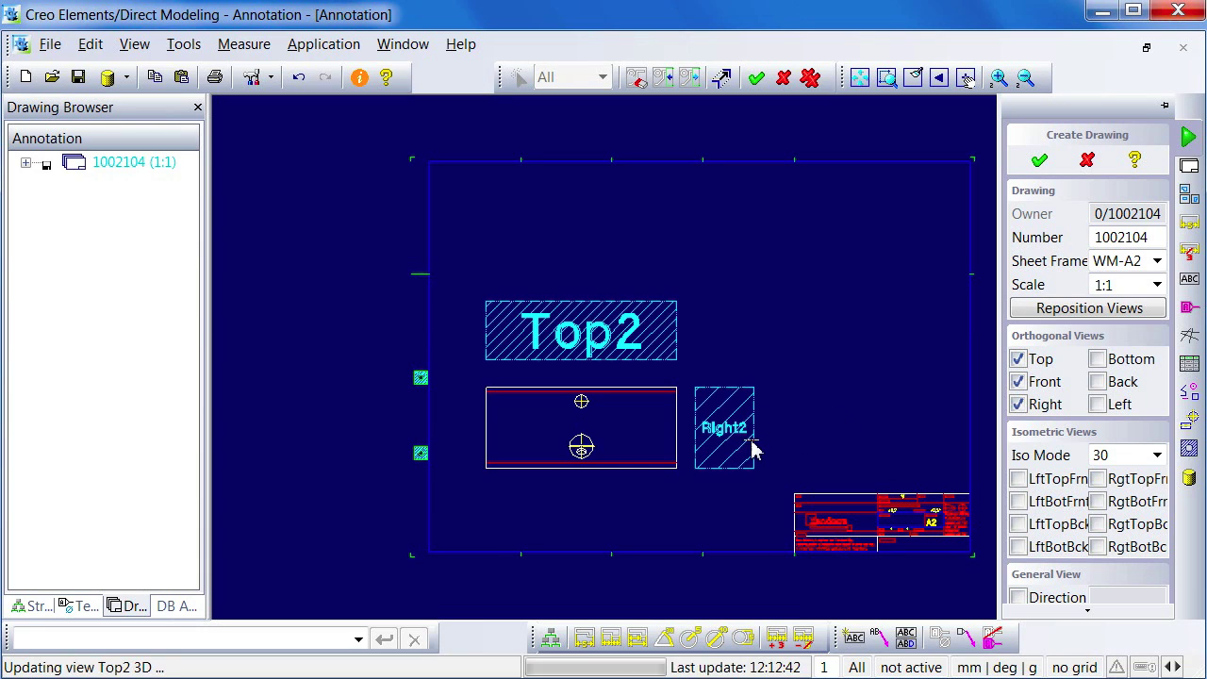
{"action": "left_click_drag", "start_coordinate": [755, 447], "coordinate": [875, 448]}
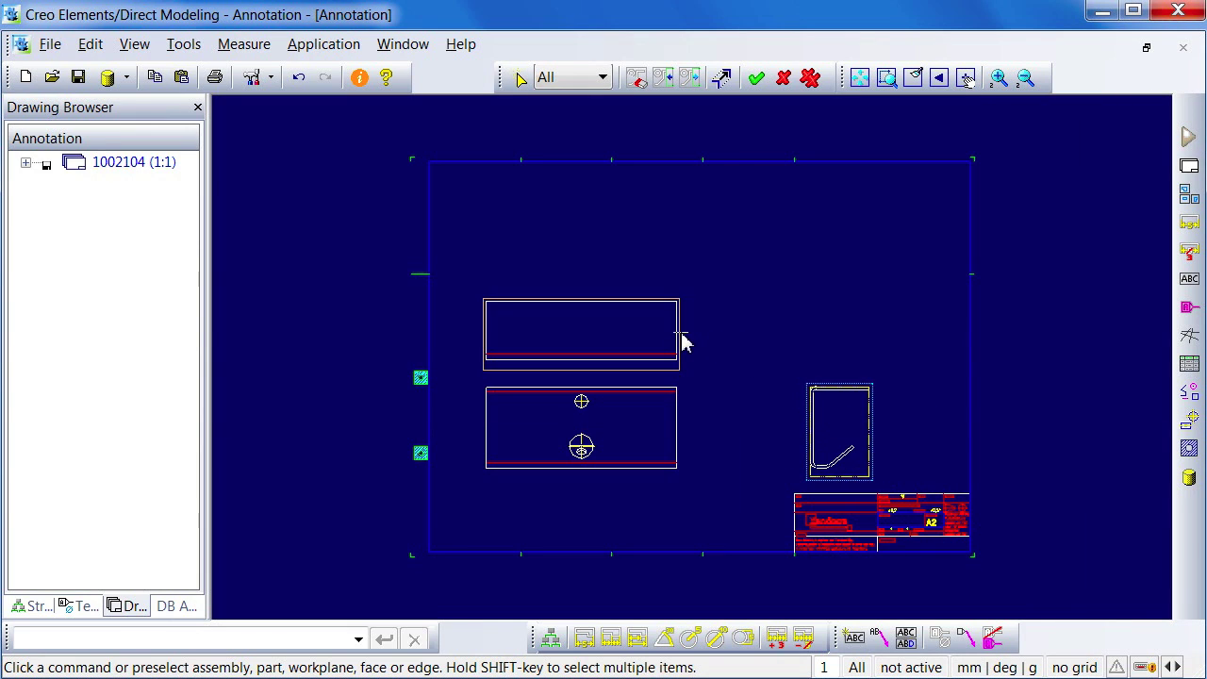
{"action": "left_click_drag", "start_coordinate": [677, 332], "coordinate": [679, 258]}
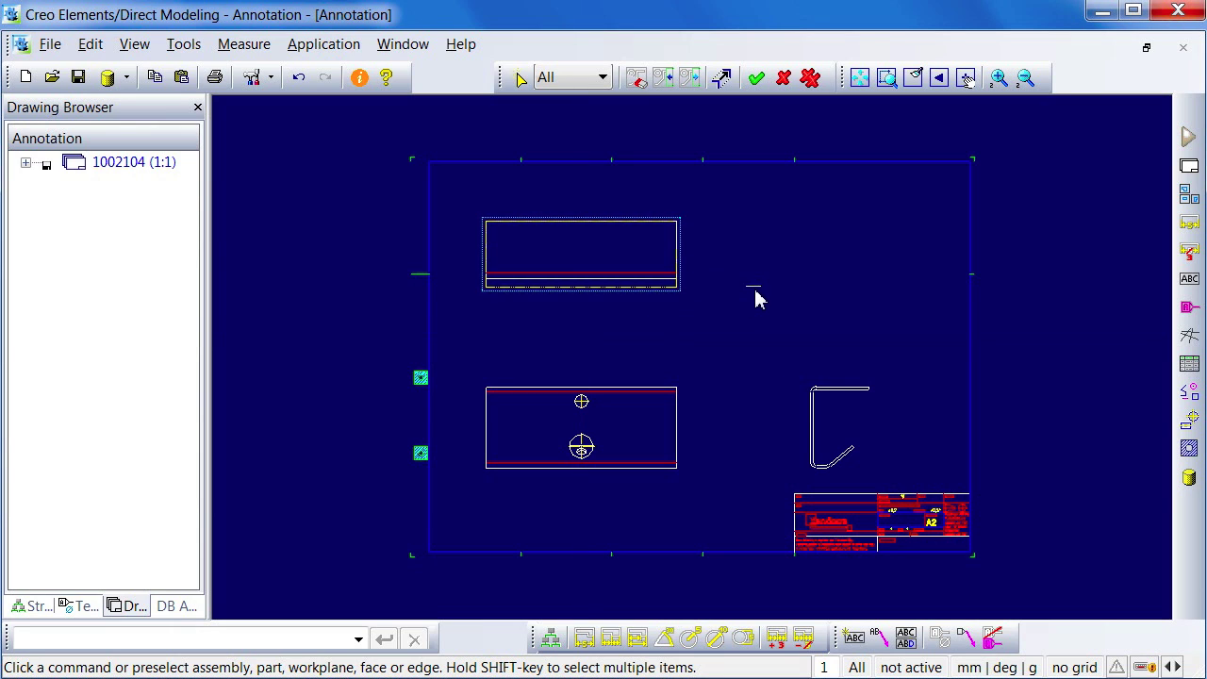
{"action": "scroll", "coordinate": [798, 311], "scroll_direction": "up", "scroll_amount": 5}
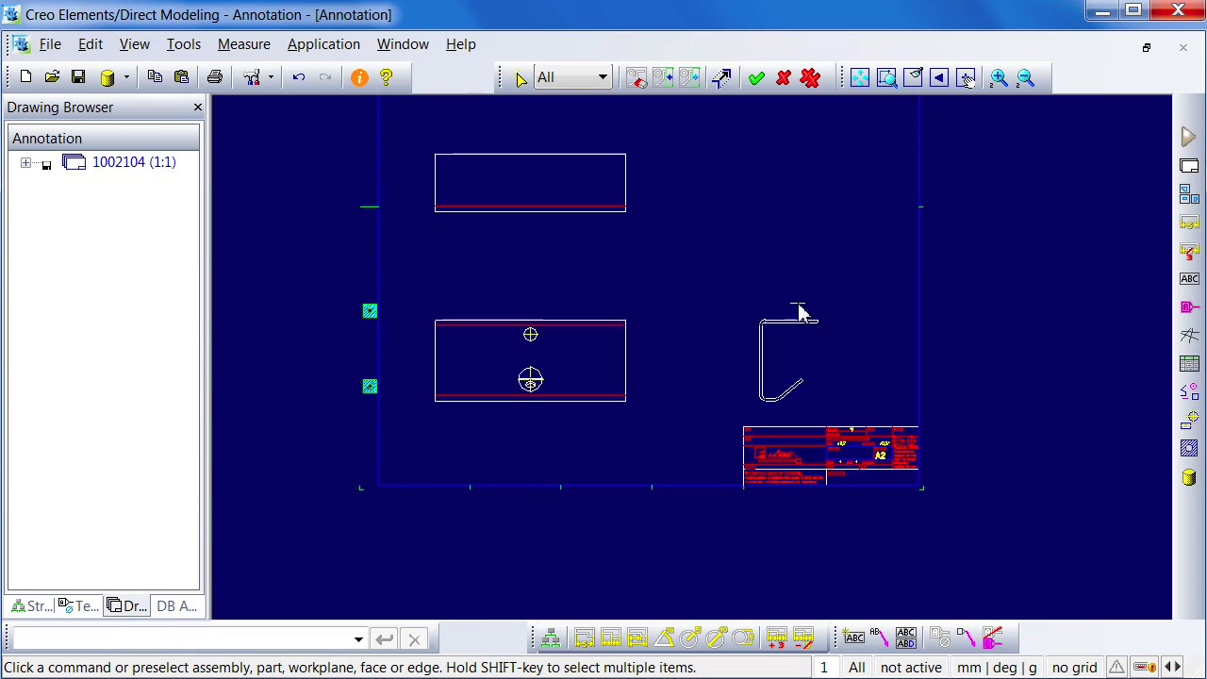
Step: Add a horizontal 61 width and a vertical overall height dimension to the right-view profile
{"action": "left_click", "coordinate": [583, 638]}
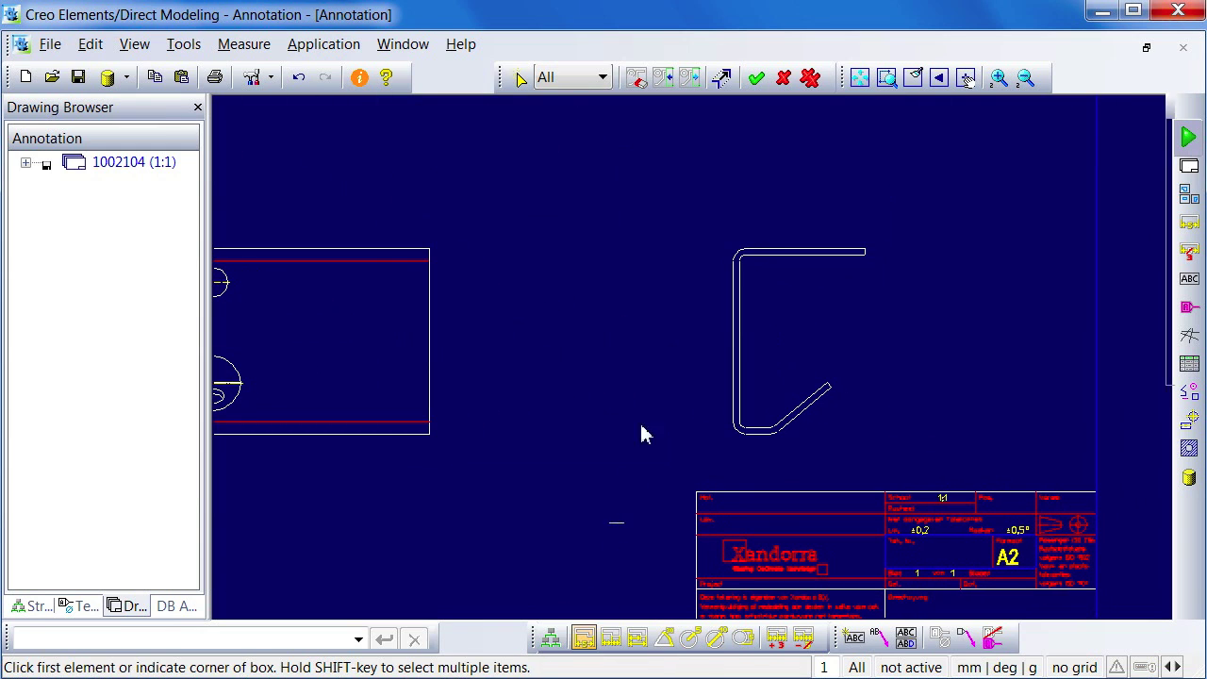
{"action": "left_click", "coordinate": [734, 281]}
{"action": "left_click", "coordinate": [842, 253]}
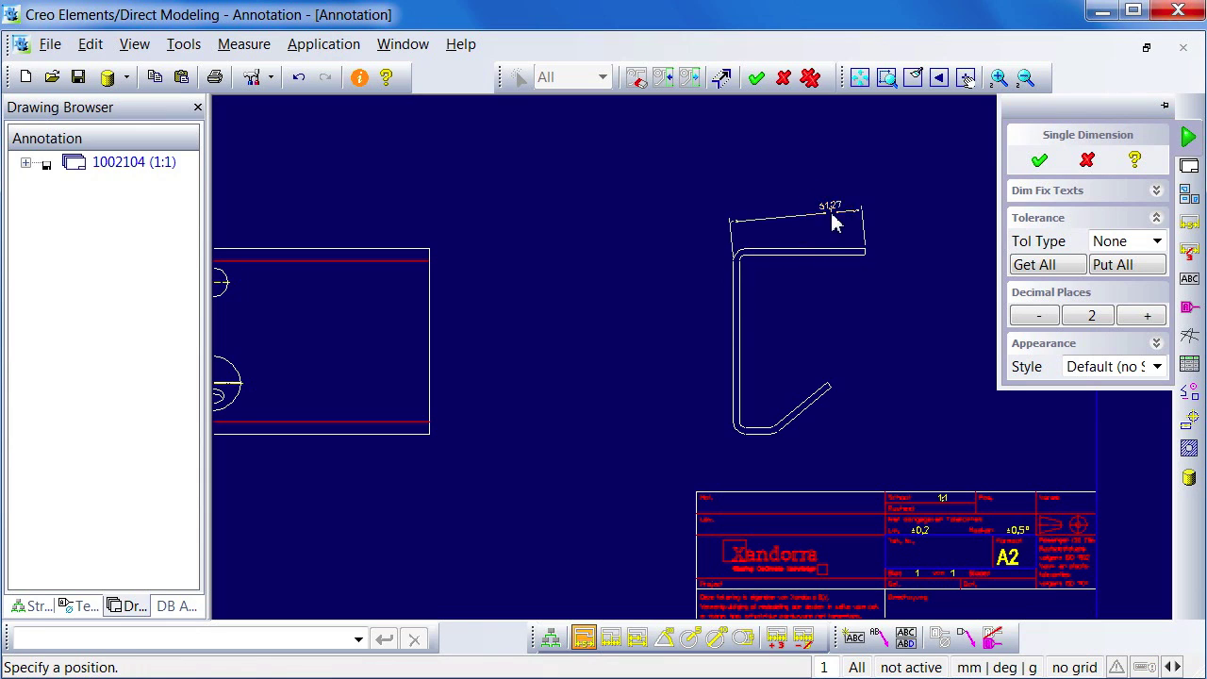
{"action": "right_click", "coordinate": [833, 223]}
{"action": "left_click", "coordinate": [846, 244]}
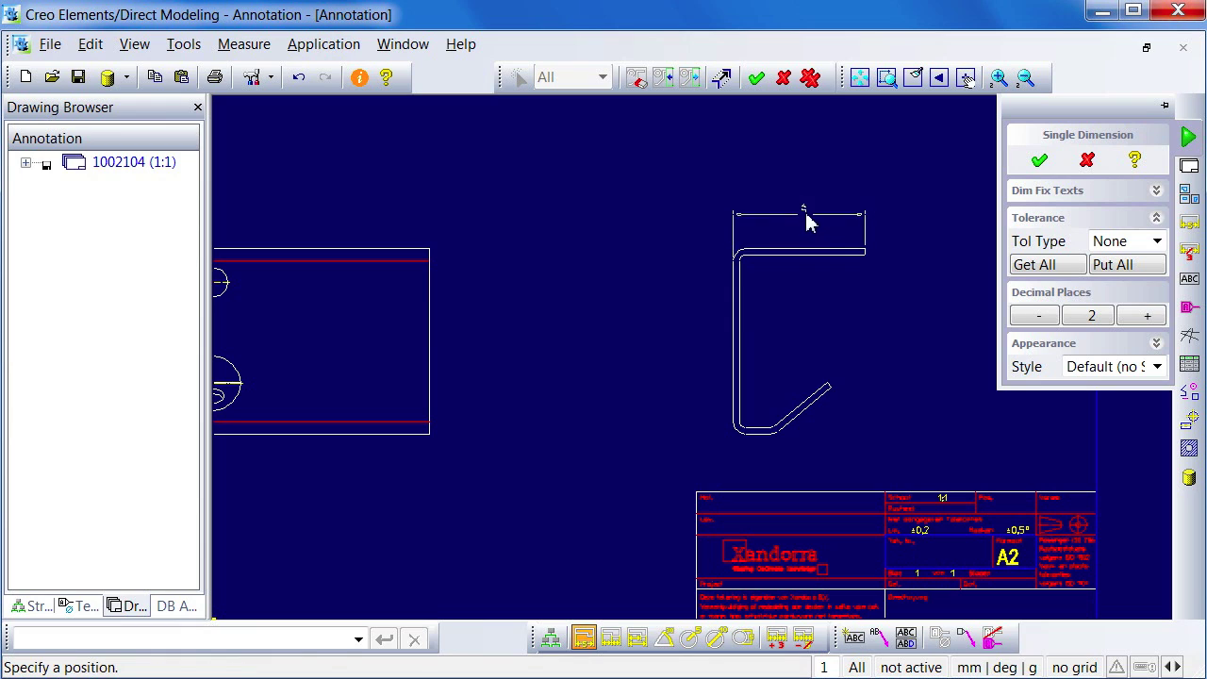
{"action": "left_click", "coordinate": [803, 209]}
{"action": "left_click", "coordinate": [759, 253]}
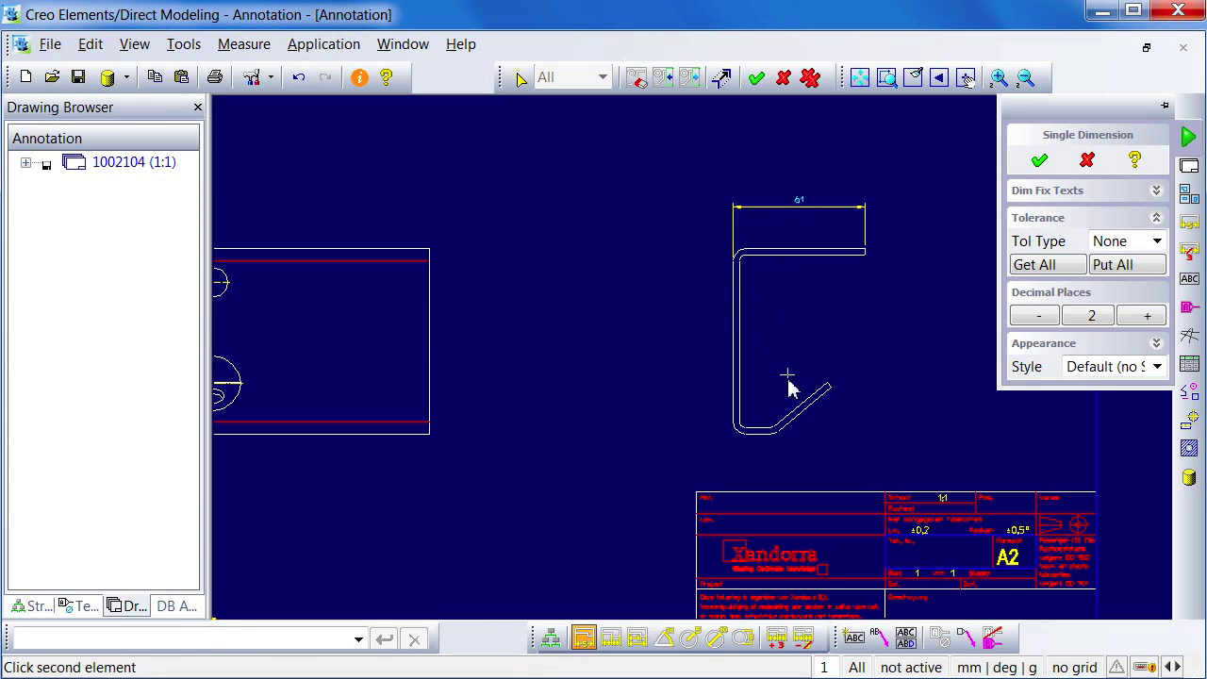
{"action": "left_click", "coordinate": [753, 434]}
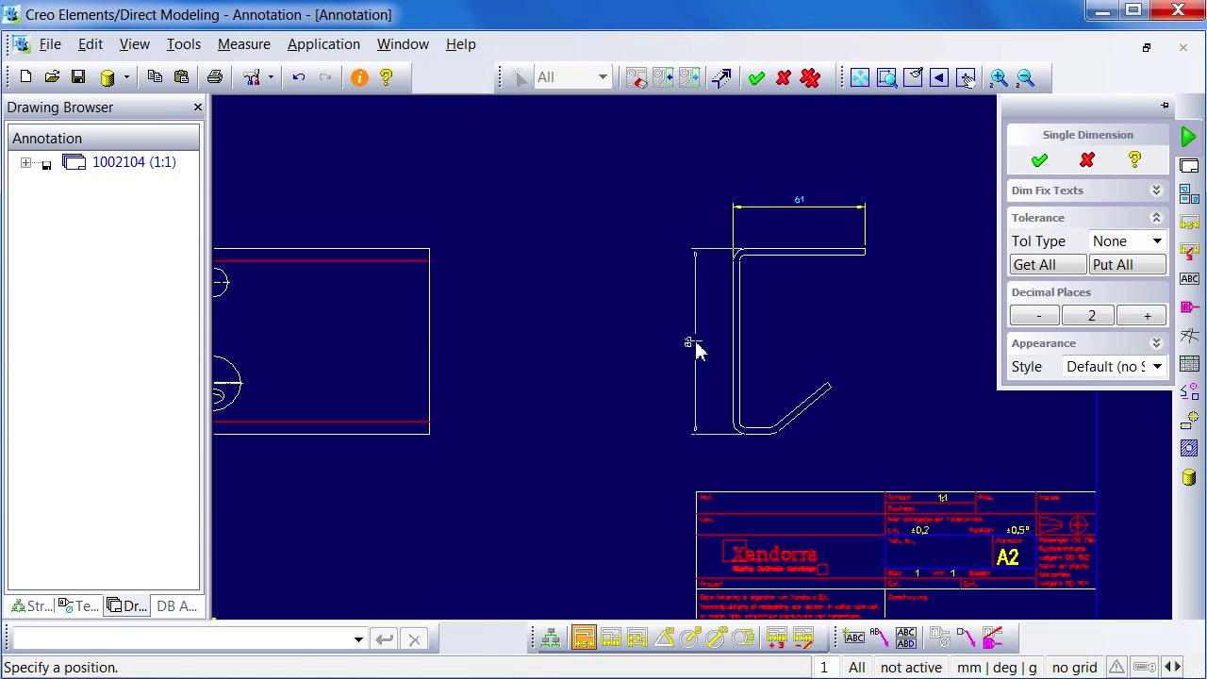
{"action": "left_click", "coordinate": [696, 351]}
Step: Save drawing 1002104 together with its 3D part to Model Manager
{"action": "middle_click", "coordinate": [691, 347]}
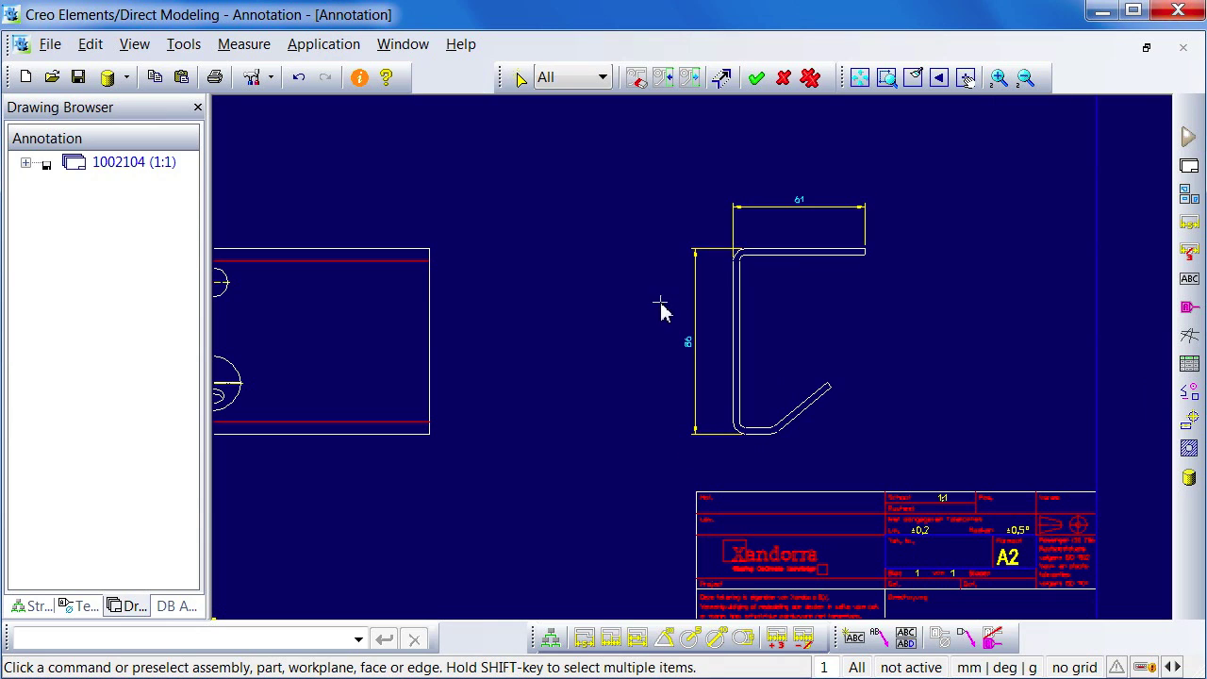
{"action": "right_click", "coordinate": [122, 171]}
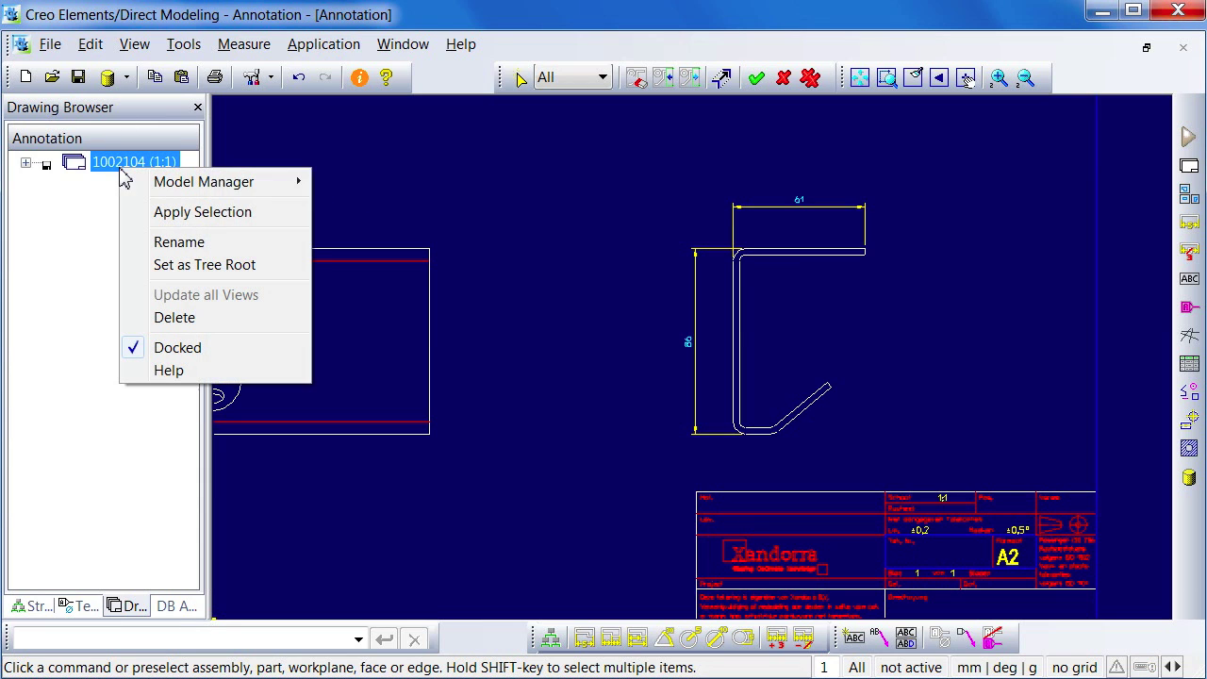
{"action": "mouse_move", "coordinate": [293, 182]}
{"action": "left_click", "coordinate": [370, 184]}
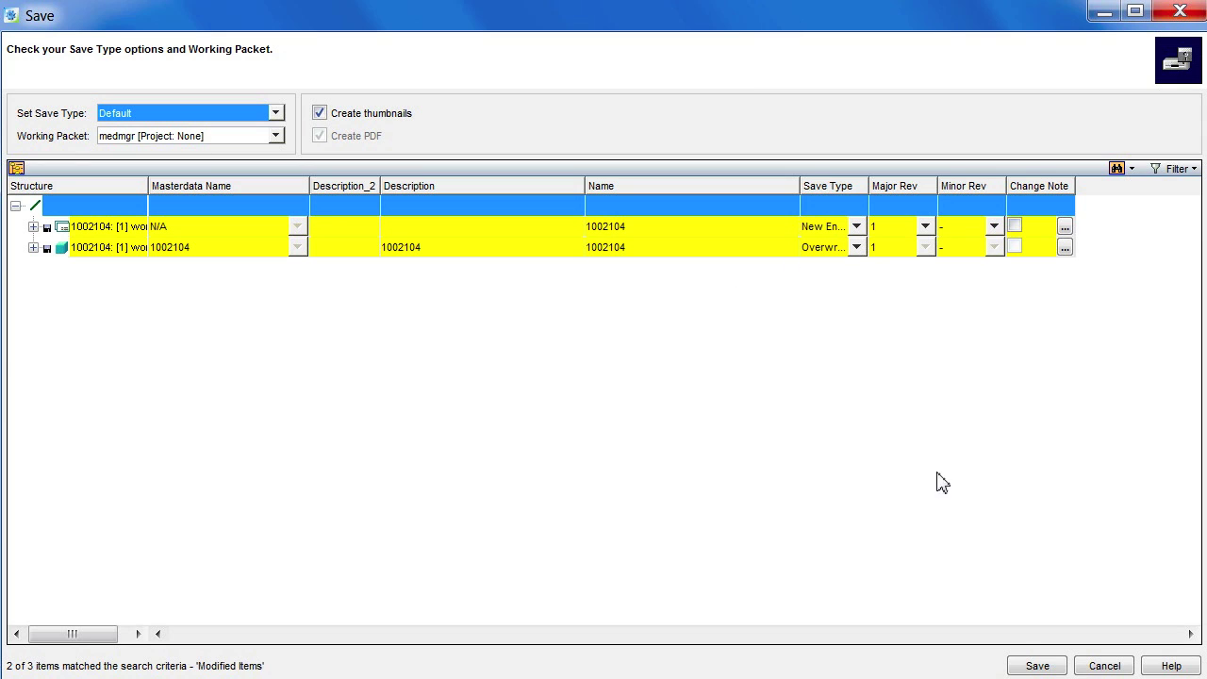
{"action": "left_click", "coordinate": [1038, 666]}
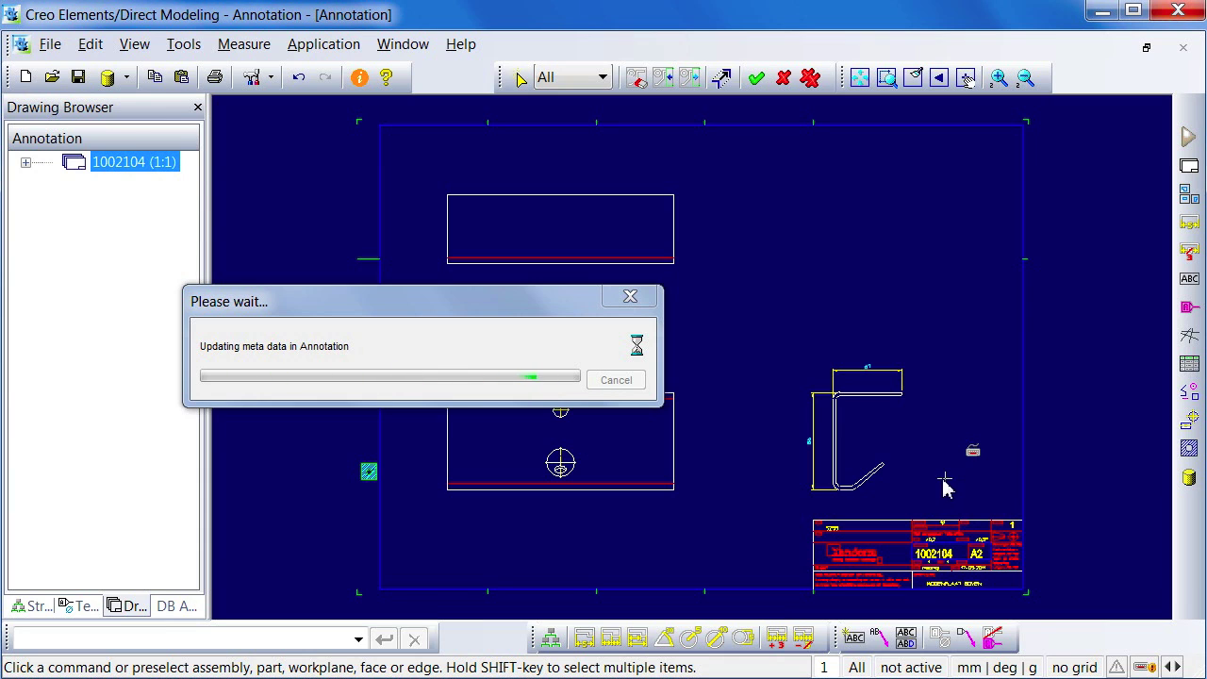
Step: Open the workspace Drawing Assistant, refresh it, and filter Drawing Status to Needs update
{"action": "left_click", "coordinate": [109, 78]}
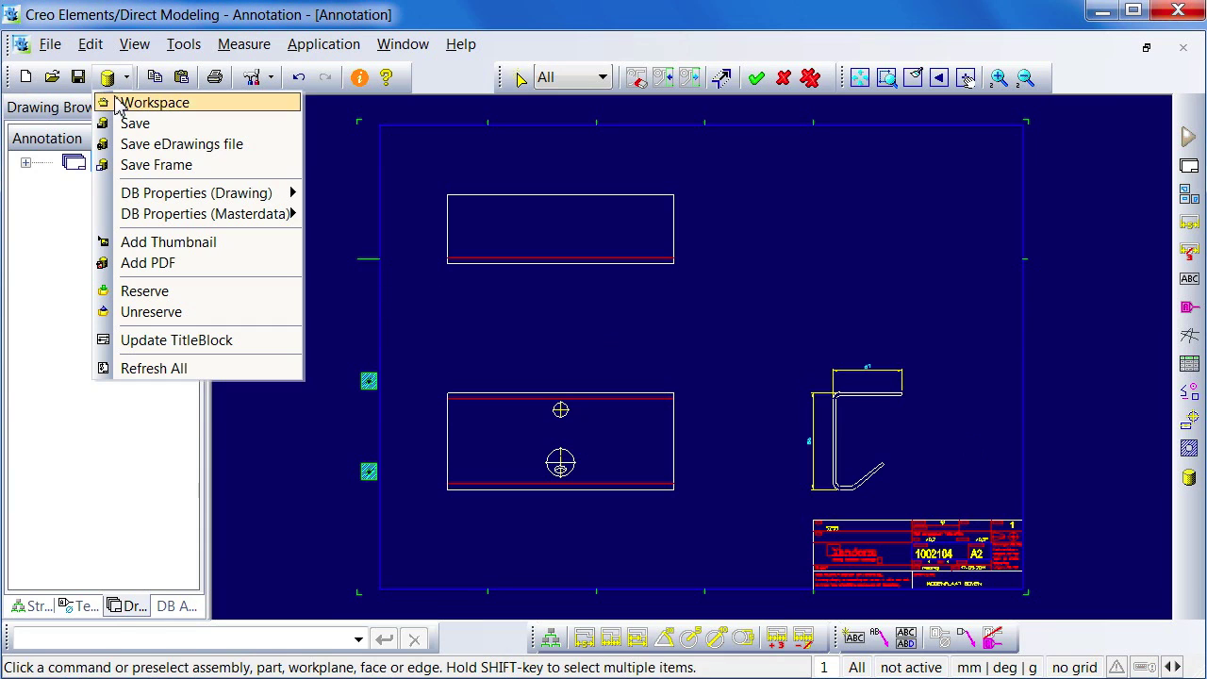
{"action": "left_click", "coordinate": [119, 103]}
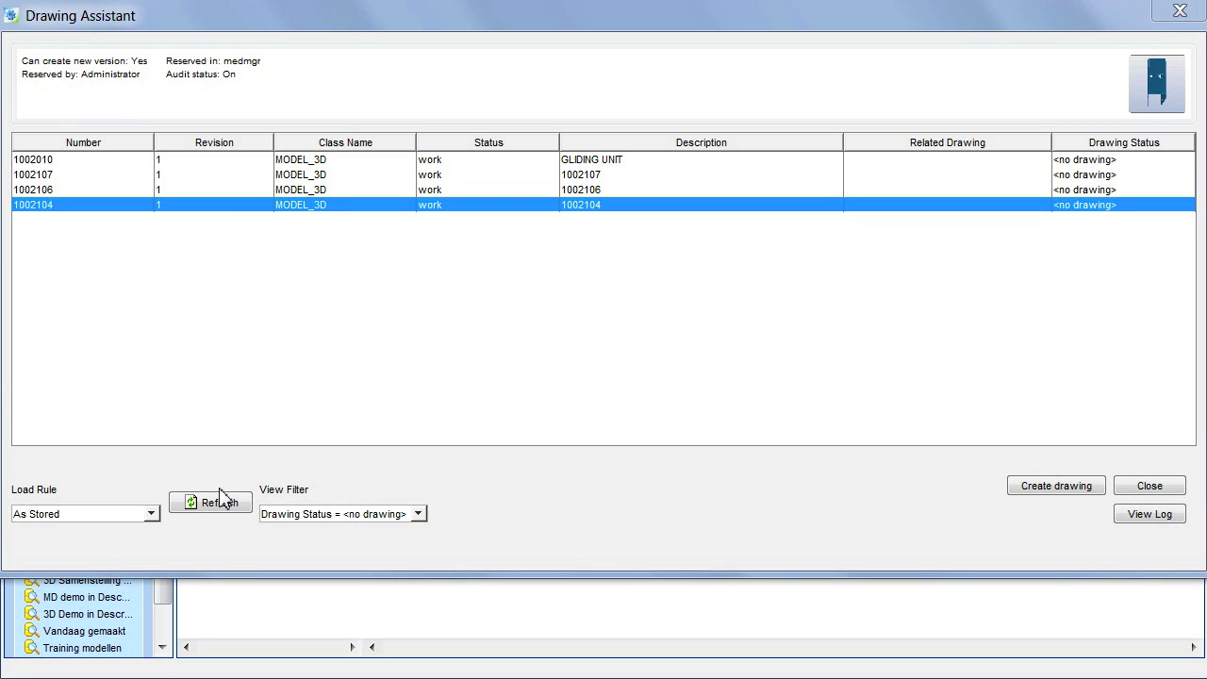
{"action": "left_click", "coordinate": [223, 506]}
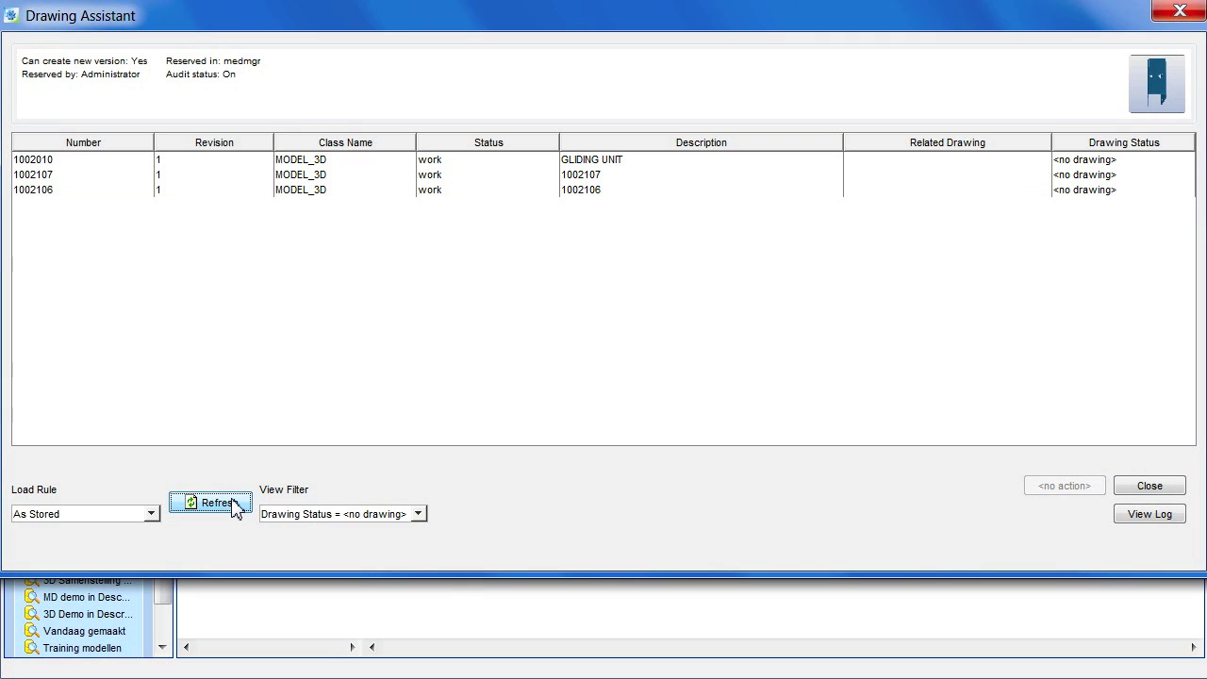
{"action": "left_click", "coordinate": [380, 517]}
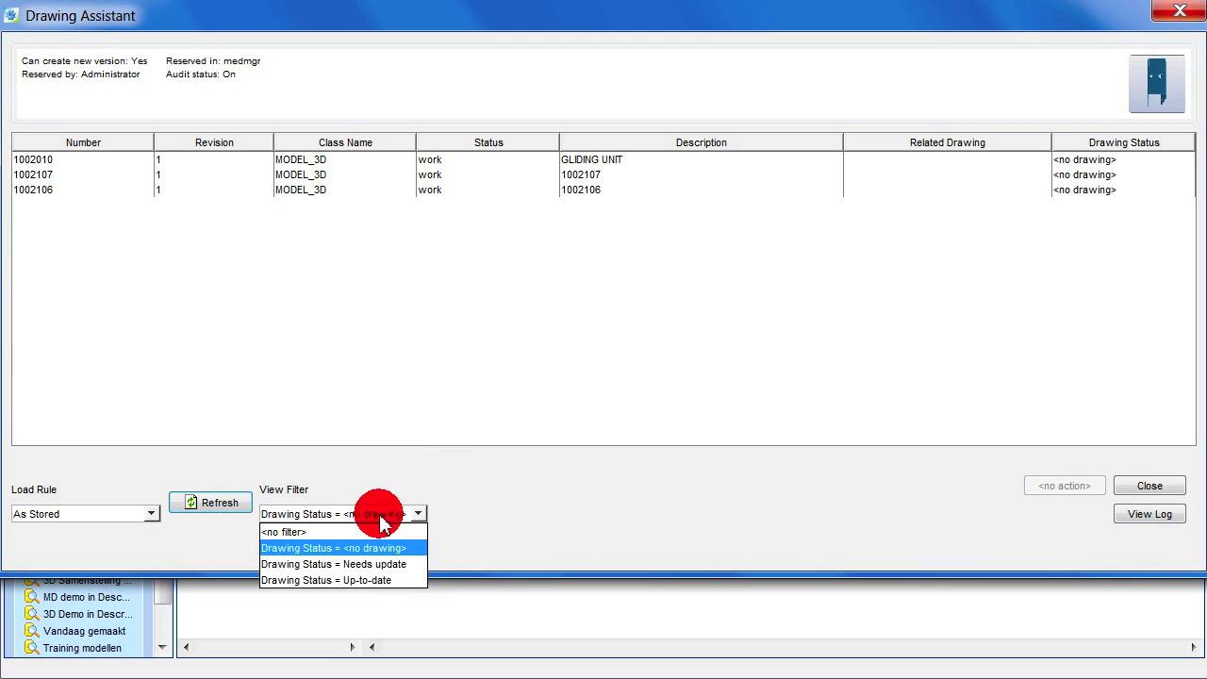
{"action": "left_click", "coordinate": [368, 569]}
Step: Preview model 1002101 and update its drawing, replacing the open 1002104 drawing
{"action": "left_click", "coordinate": [86, 163]}
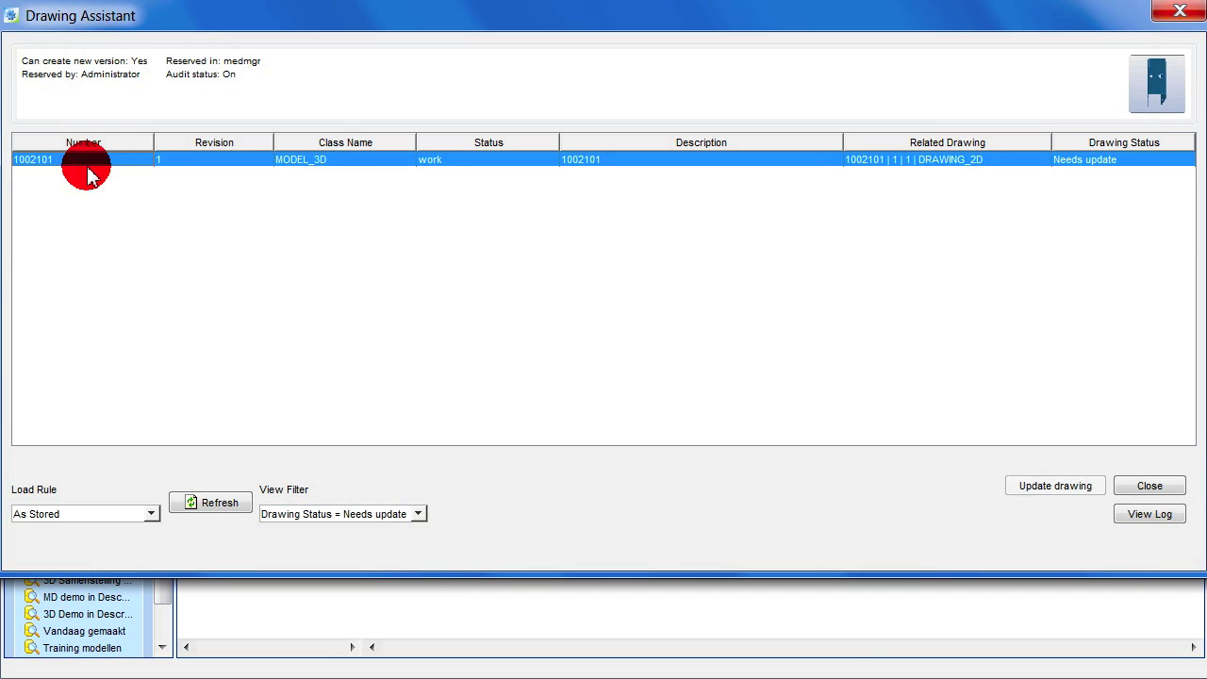
{"action": "left_click", "coordinate": [1143, 84]}
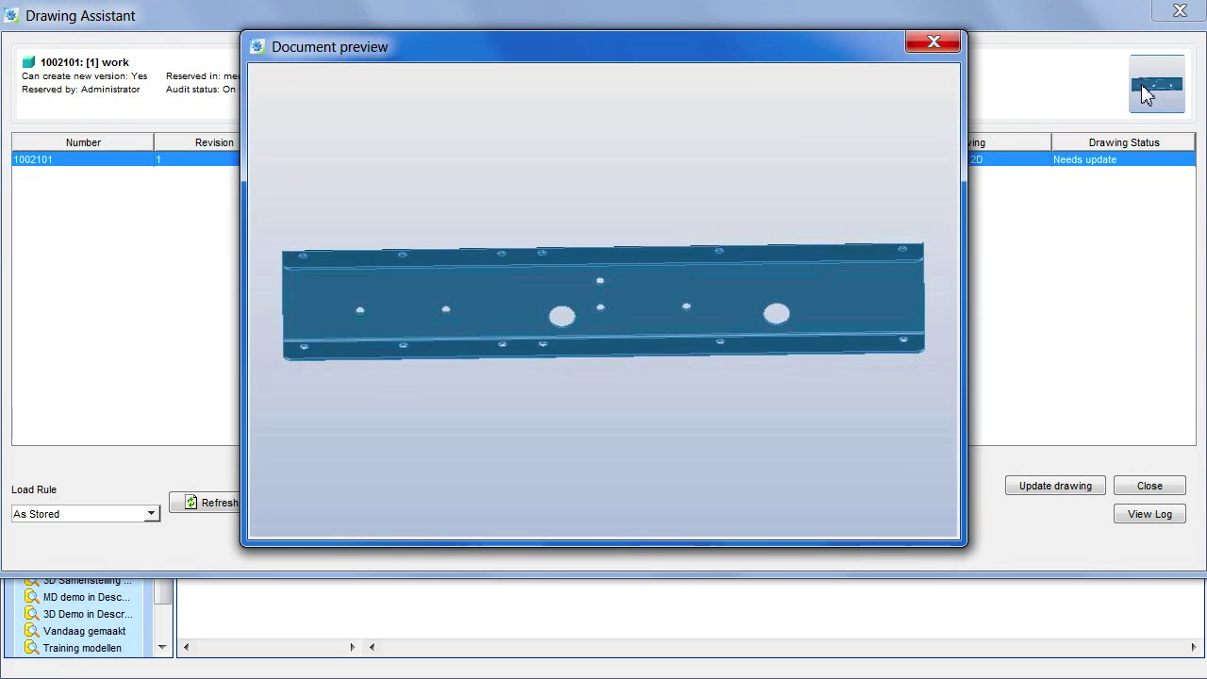
{"action": "left_click", "coordinate": [936, 41]}
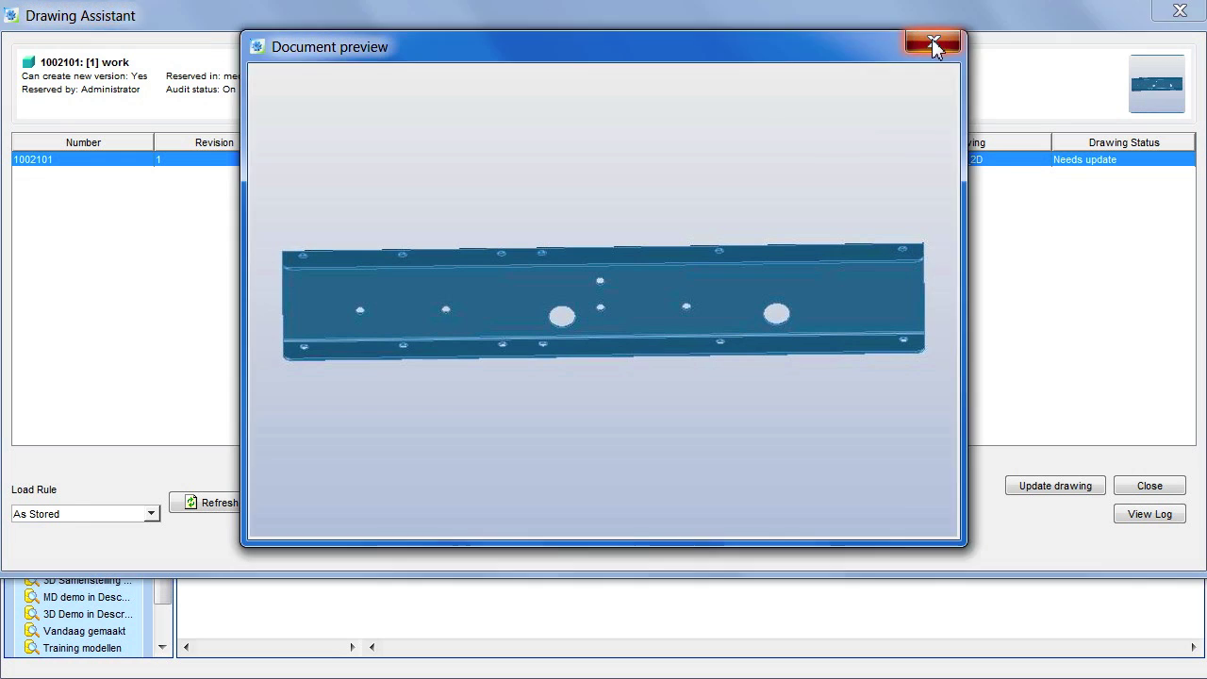
{"action": "left_click", "coordinate": [1073, 494]}
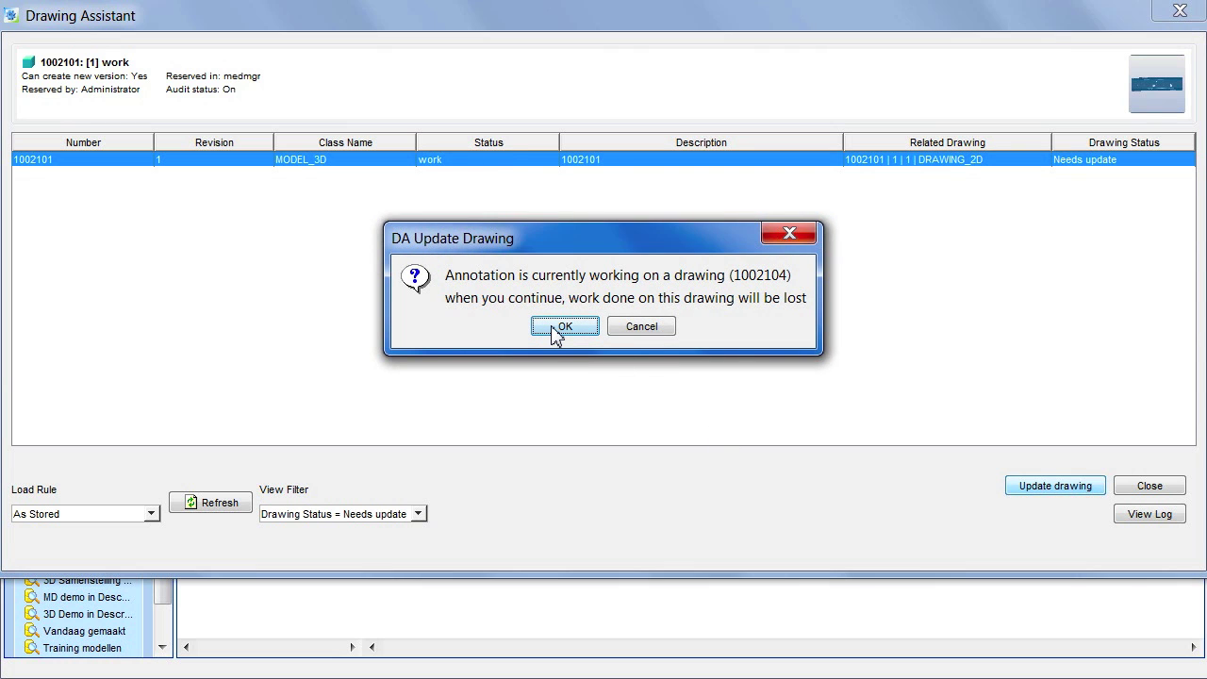
{"action": "left_click", "coordinate": [563, 328]}
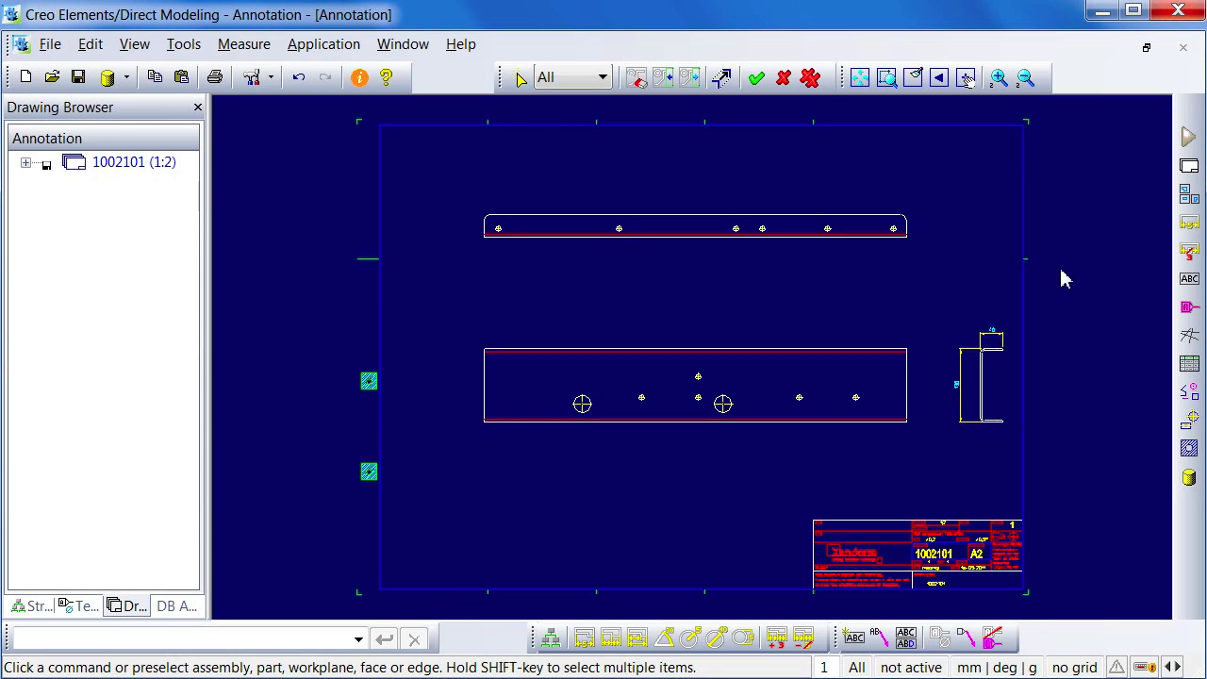
{"action": "right_click", "coordinate": [1085, 191]}
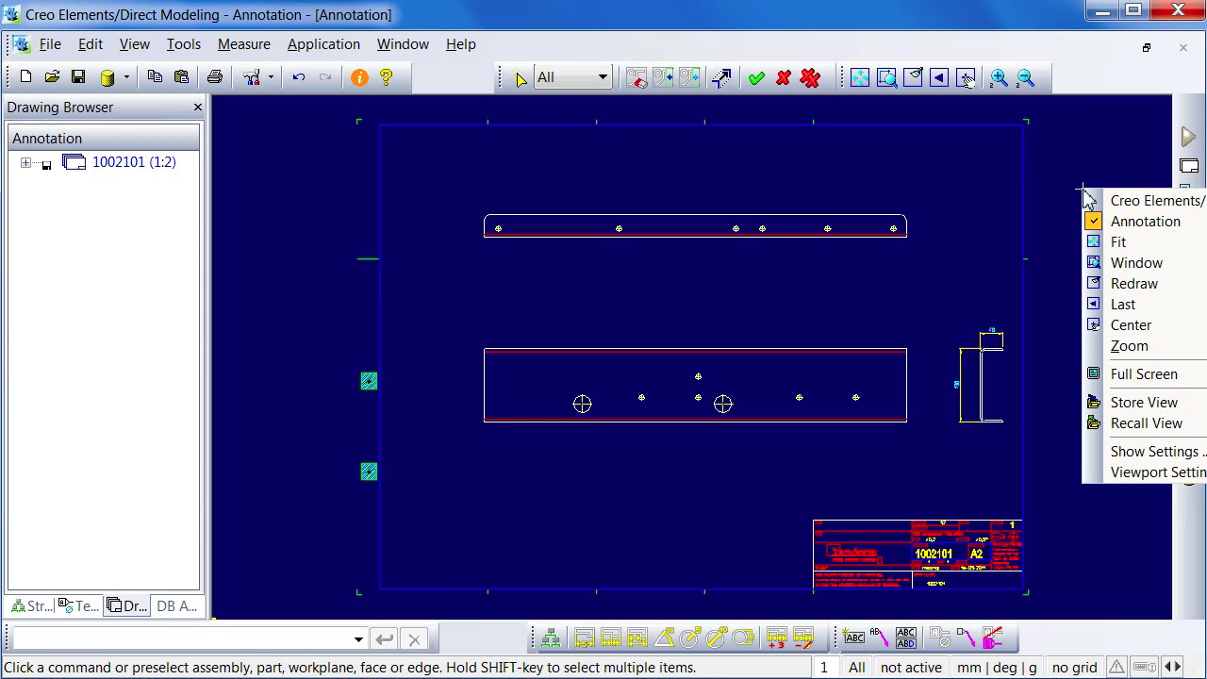
{"action": "left_click", "coordinate": [1113, 451]}
{"action": "left_click", "coordinate": [1014, 273]}
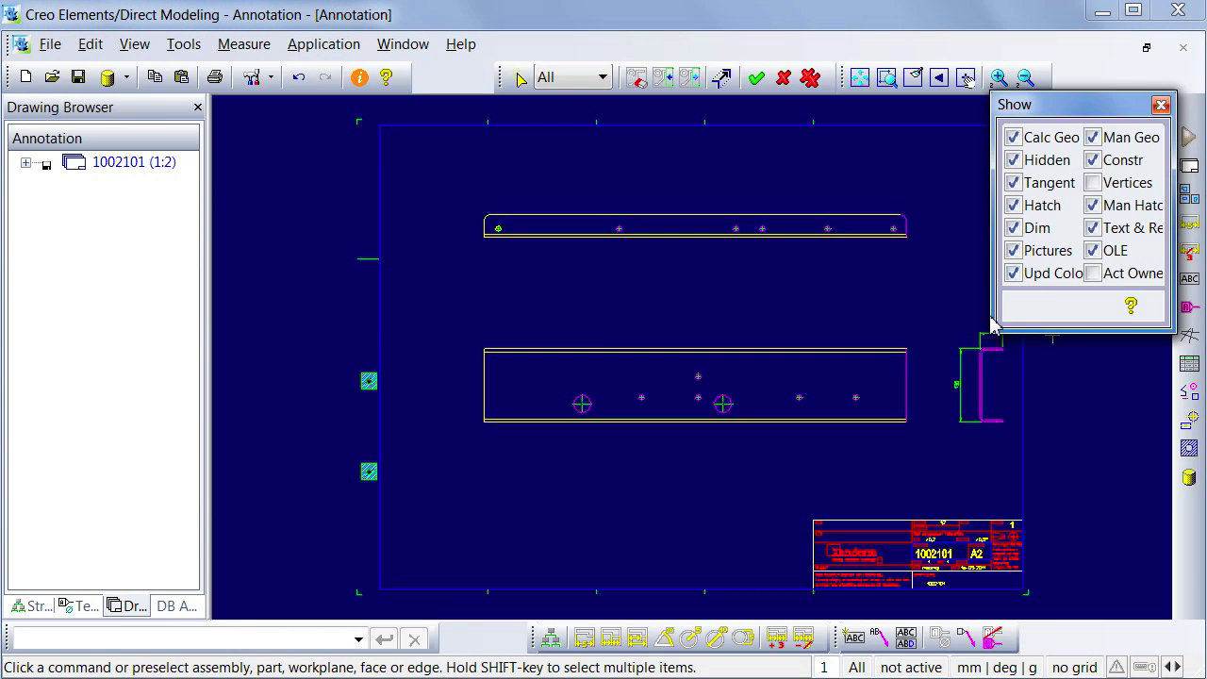
{"action": "scroll", "coordinate": [882, 320], "scroll_direction": "up", "scroll_amount": 1}
{"action": "middle_click_drag", "start_coordinate": [887, 328], "coordinate": [682, 336]}
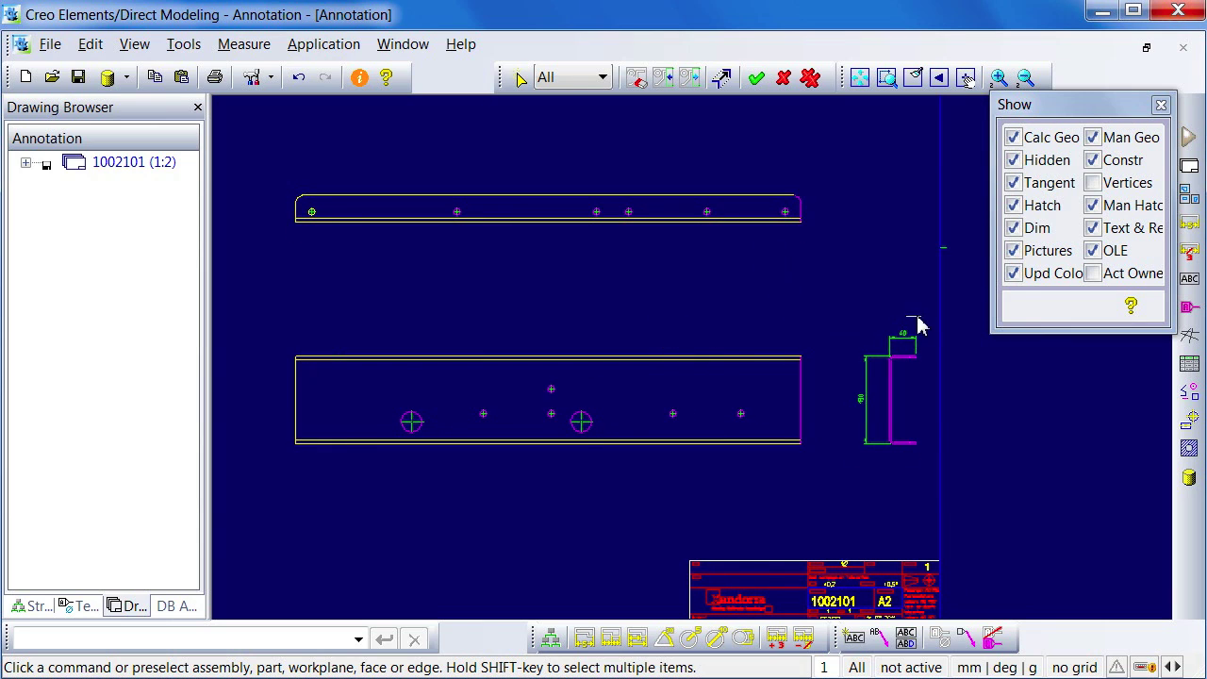
{"action": "left_click", "coordinate": [1014, 273]}
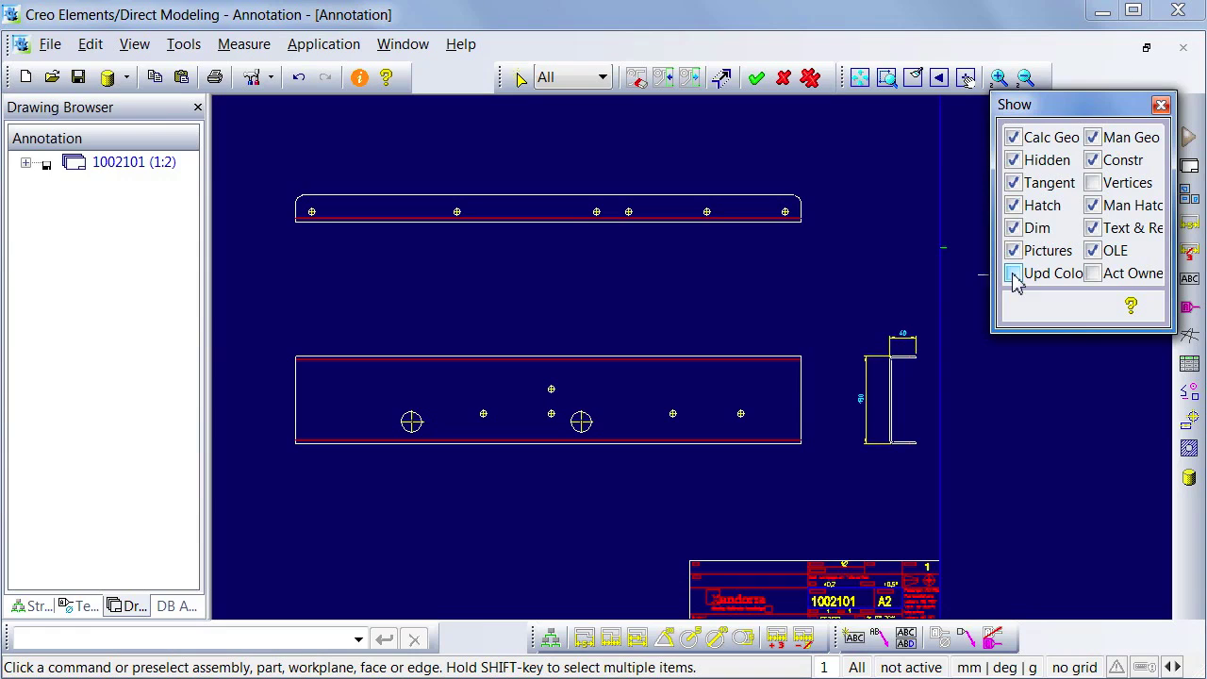
{"action": "left_click", "coordinate": [1161, 103]}
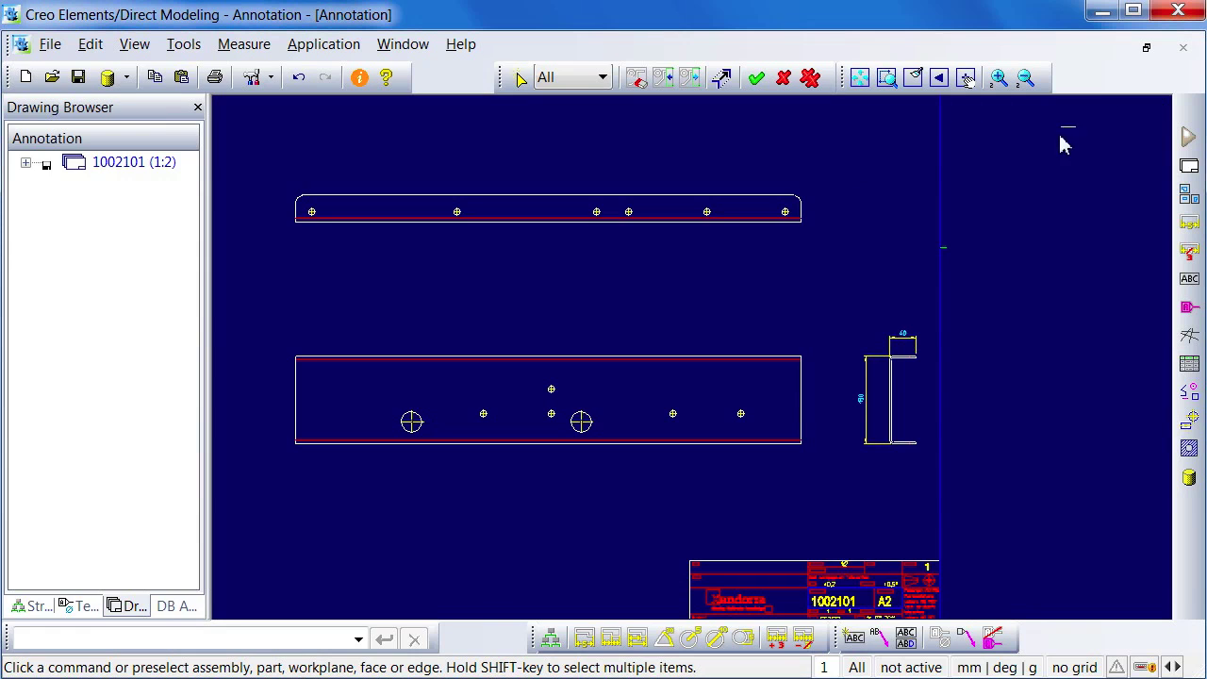
Step: Save drawing 1002101 to Model Manager with save type Overwrite
{"action": "right_click", "coordinate": [167, 179]}
{"action": "mouse_move", "coordinate": [278, 183]}
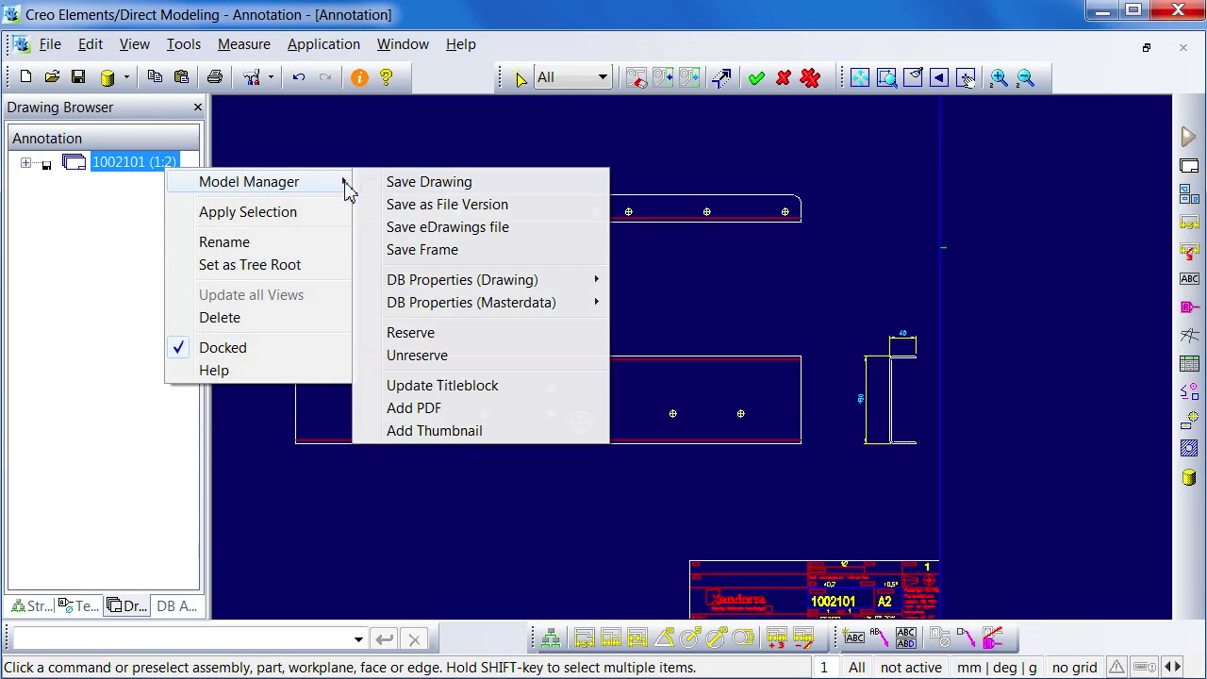
{"action": "left_click", "coordinate": [410, 191]}
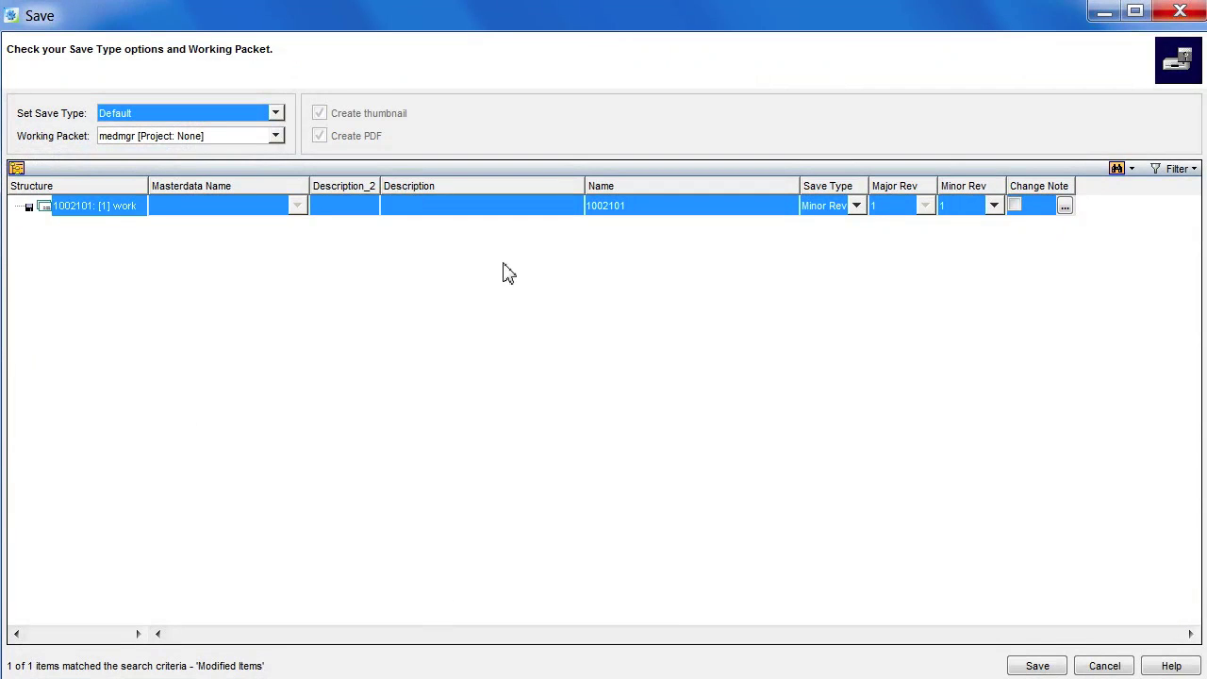
{"action": "left_click", "coordinate": [856, 206]}
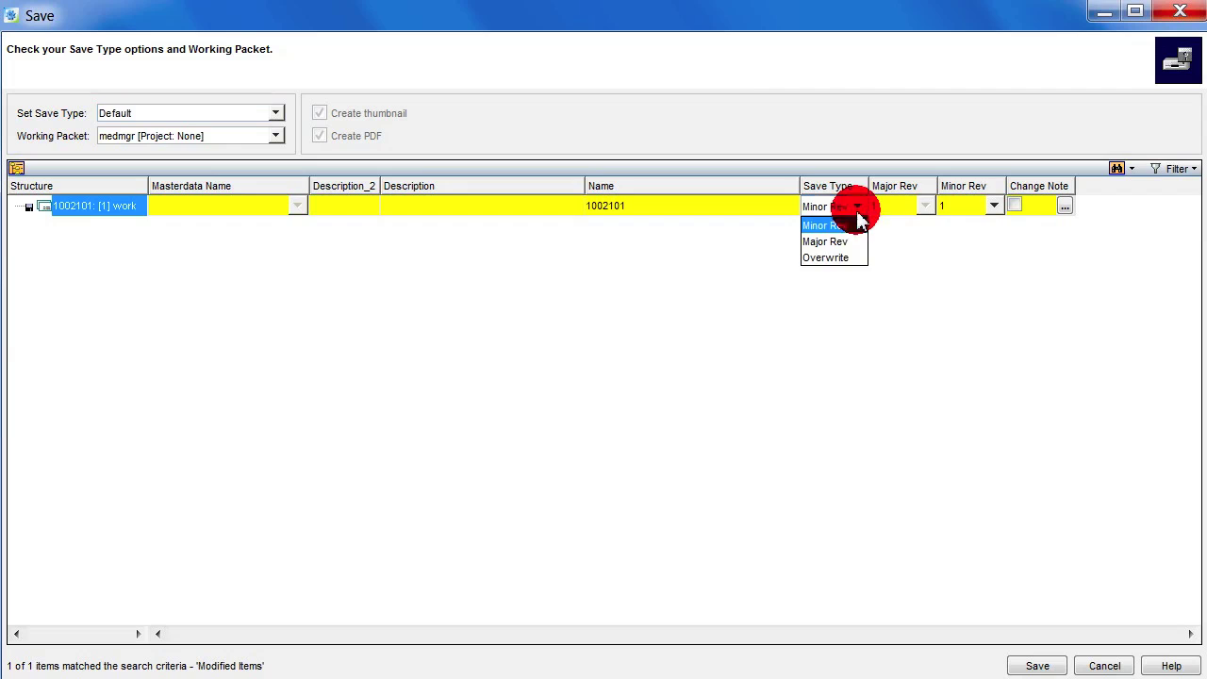
{"action": "left_click", "coordinate": [859, 258]}
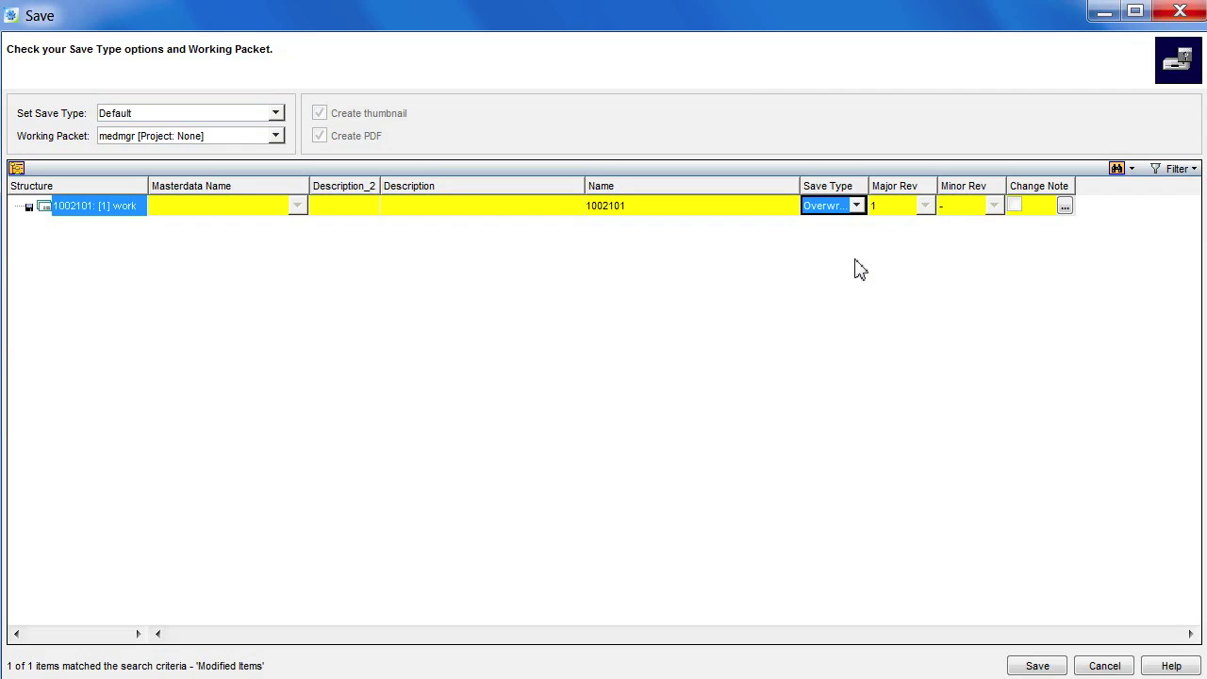
{"action": "left_click", "coordinate": [1038, 660]}
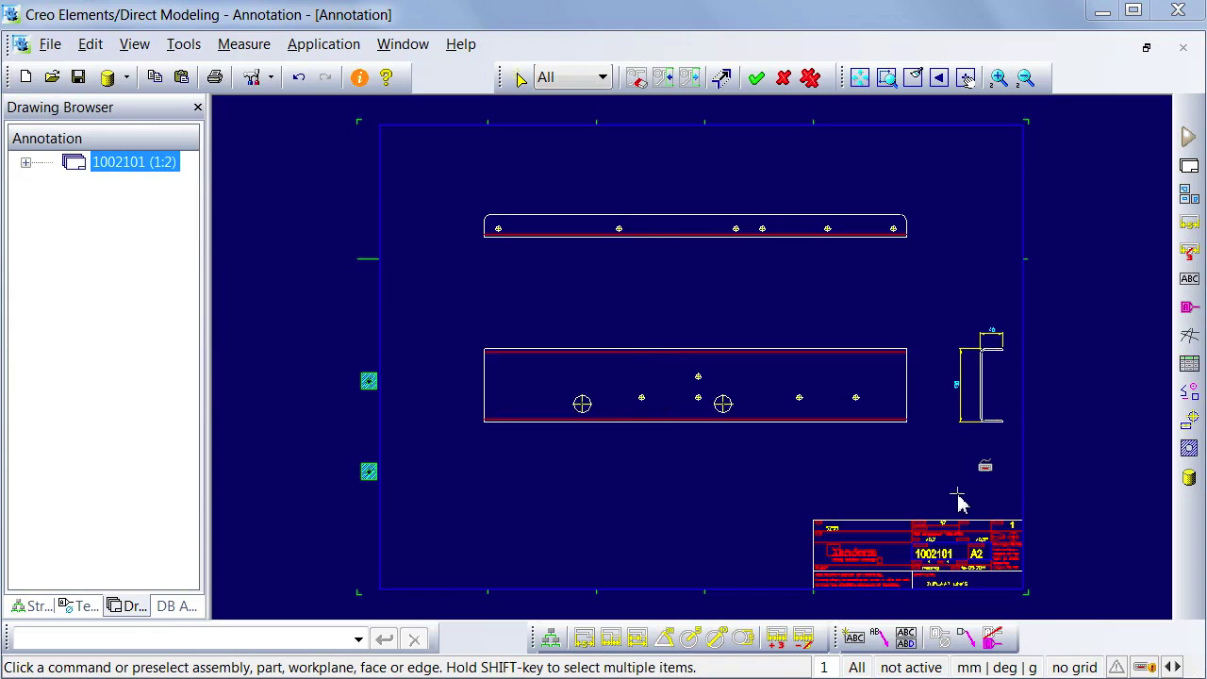
Step: Refresh the workspace Drawing Assistant and set the View Filter to <no filter>
{"action": "left_click", "coordinate": [125, 78]}
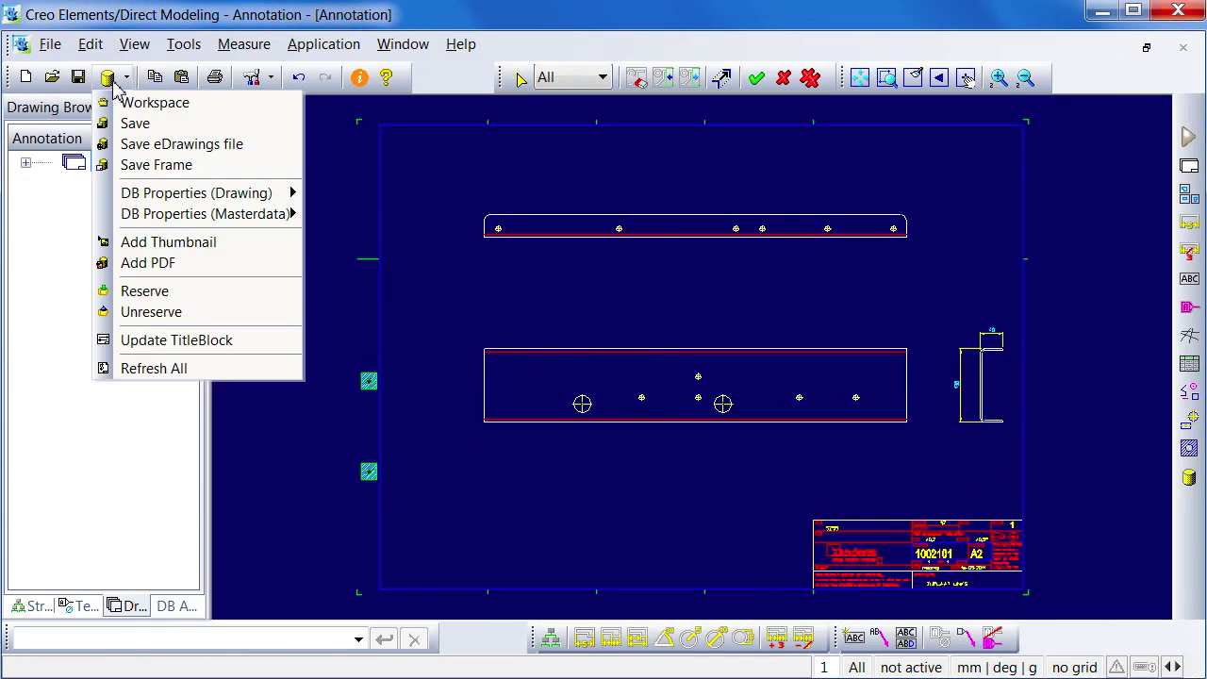
{"action": "left_click", "coordinate": [124, 106]}
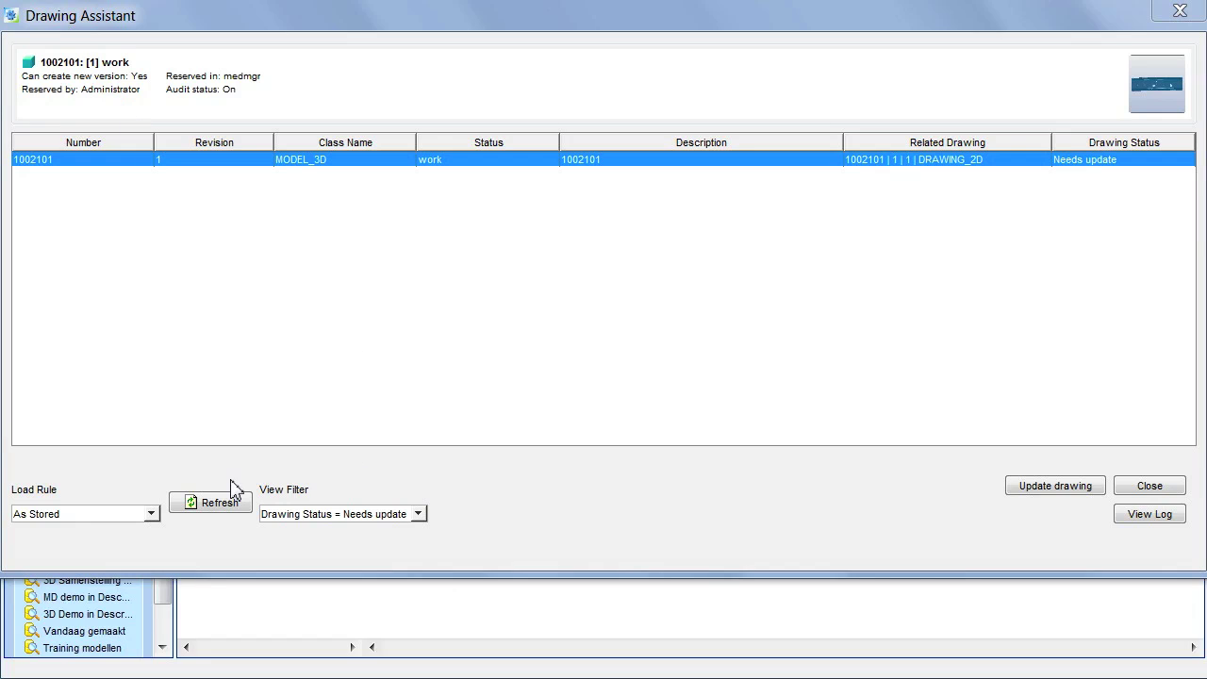
{"action": "left_click", "coordinate": [227, 515]}
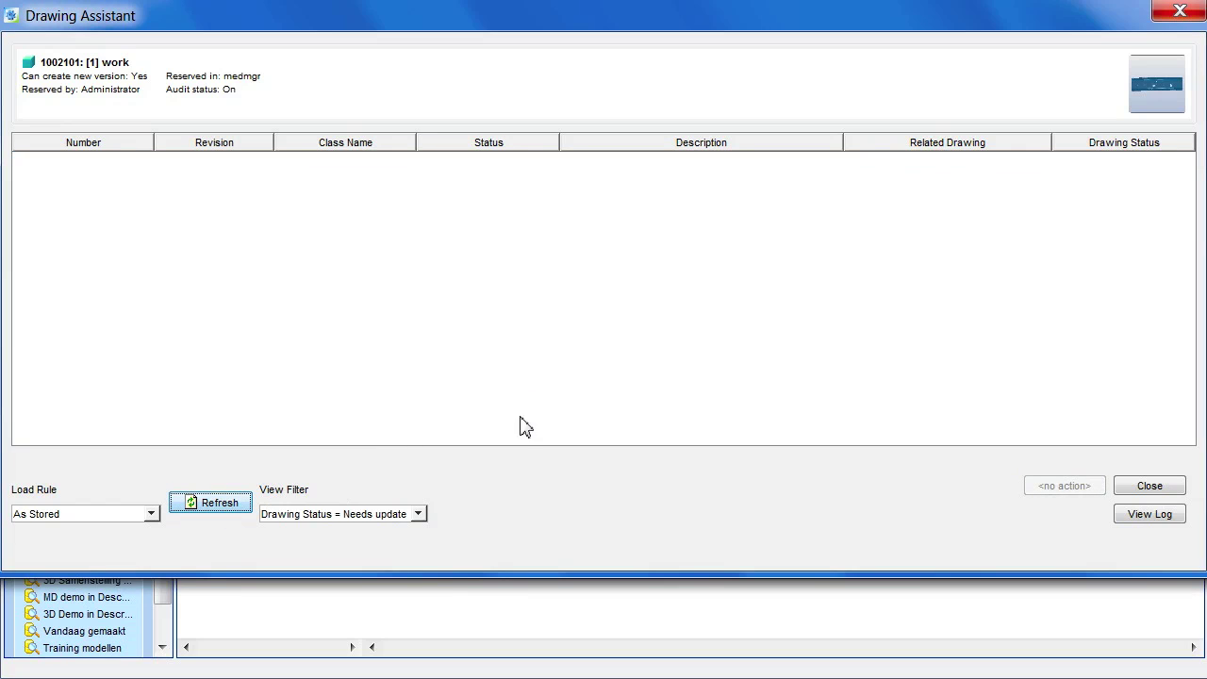
{"action": "left_click", "coordinate": [402, 515]}
{"action": "left_click", "coordinate": [390, 539]}
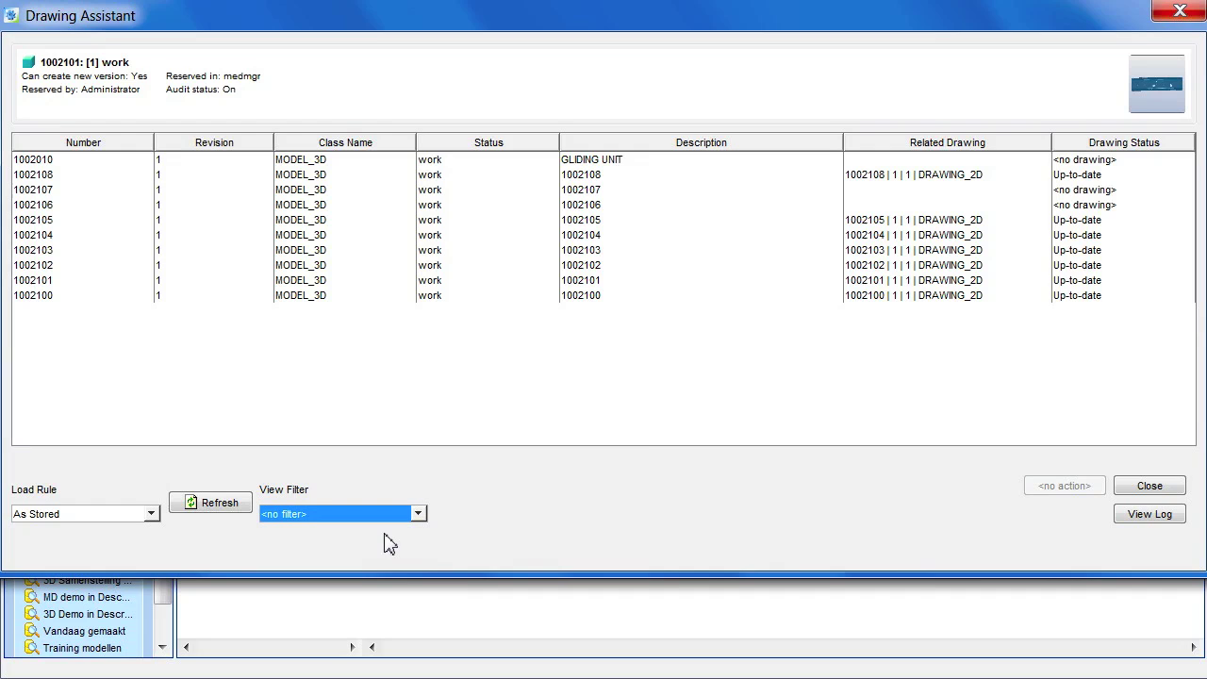